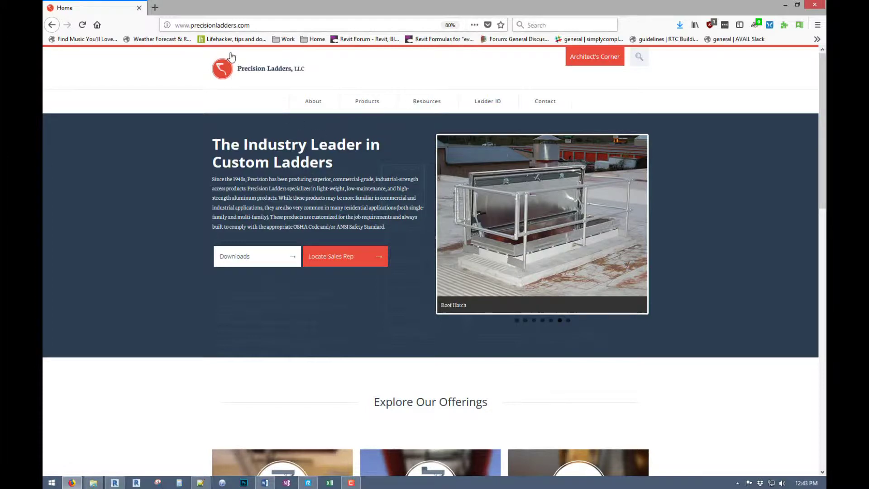
Reload the Precision Ladders home page and scroll through it.
left_click(261, 69)
left_click(258, 25)
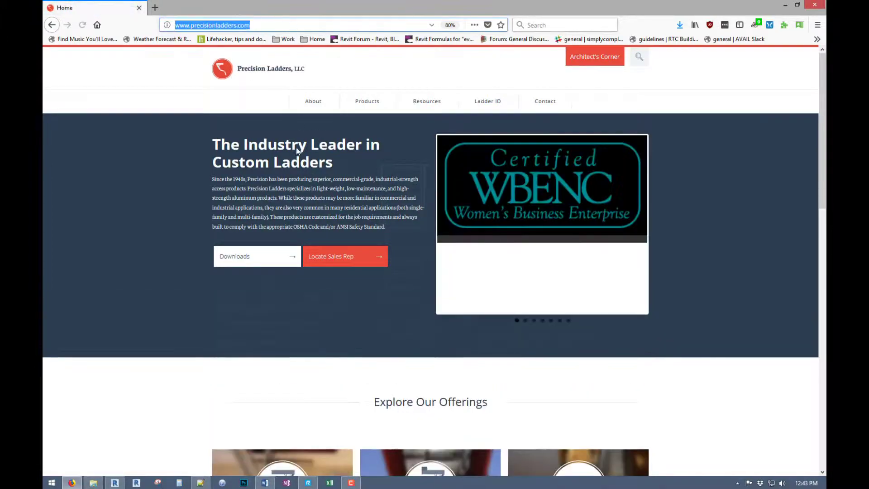
left_click(286, 190)
scroll(181, 193, "down", 8)
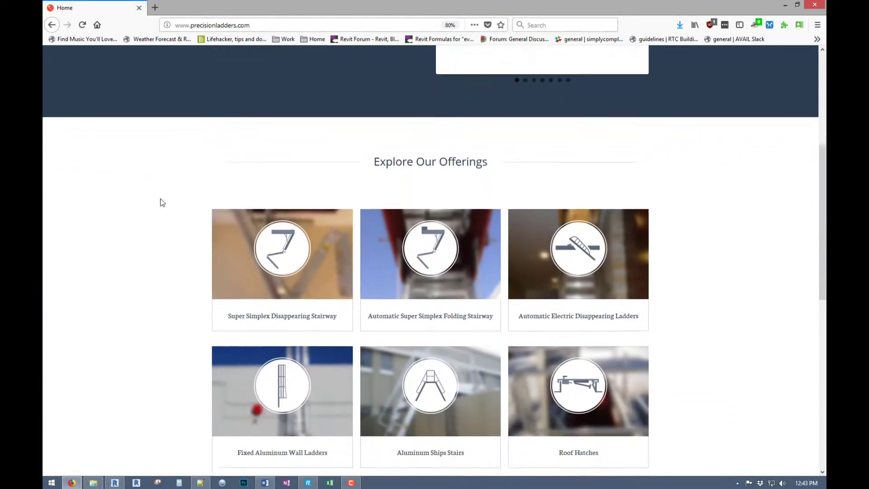
scroll(159, 225, "down", 3)
scroll(159, 225, "up", 10)
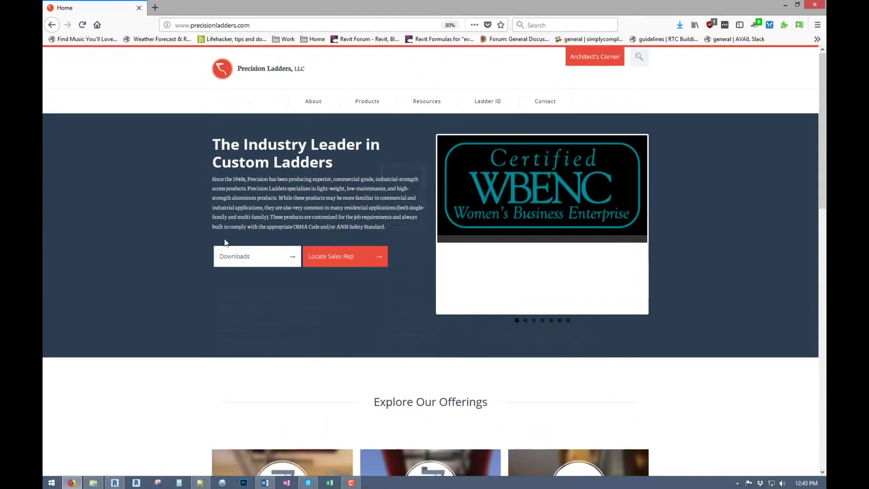
Go to the Downloads page and scroll to the Downloadable Resources section and calculators.
left_click(233, 258)
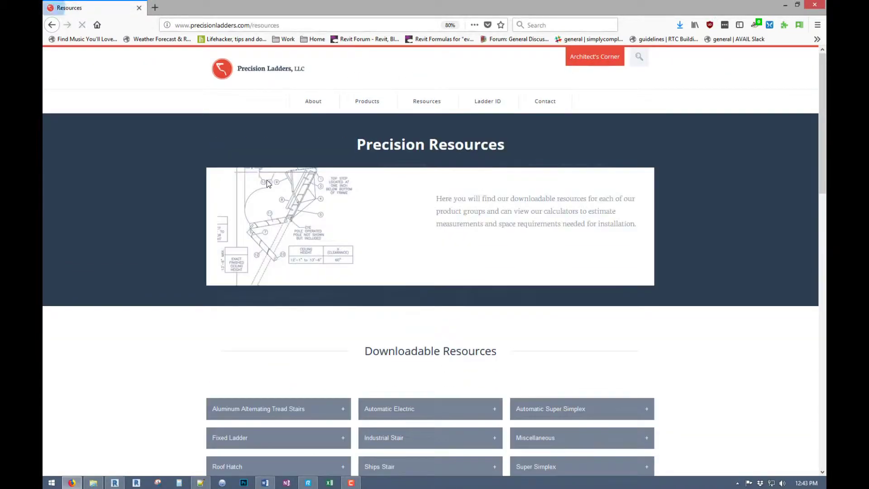
scroll(177, 214, "down", 5)
scroll(175, 214, "down", 1)
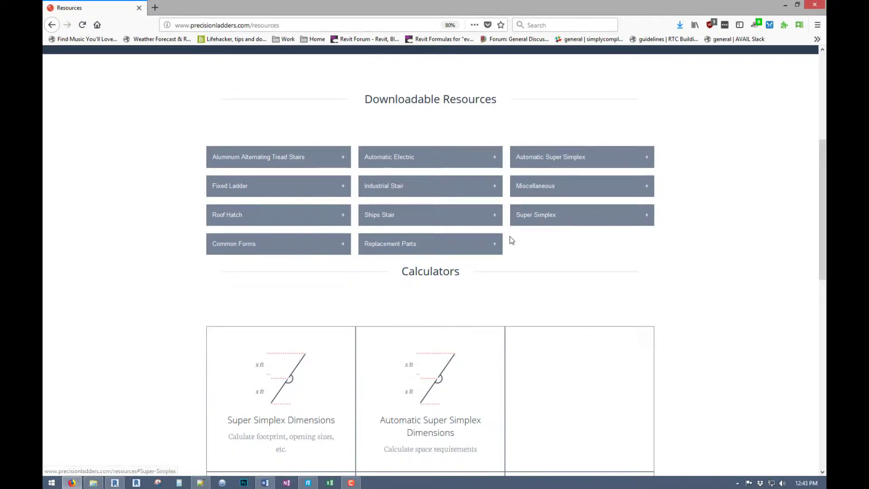
scroll(543, 266, "down", 5)
scroll(543, 265, "down", 2)
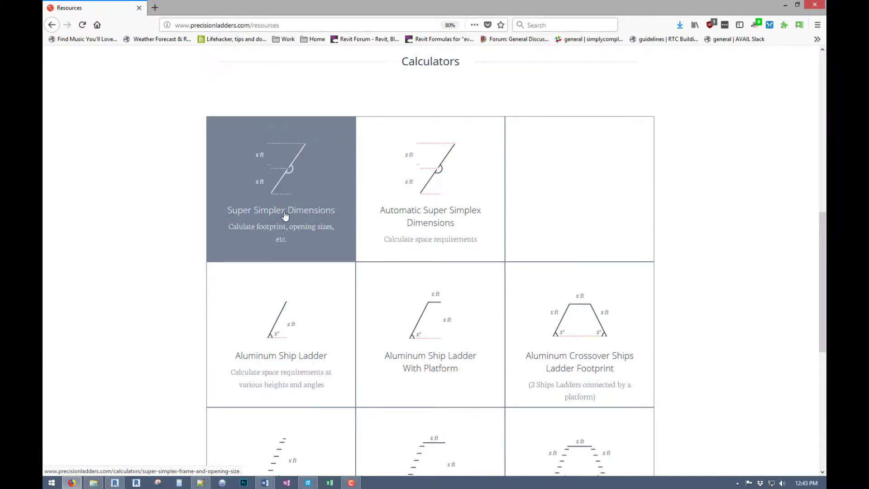
scroll(431, 249, "up", 5)
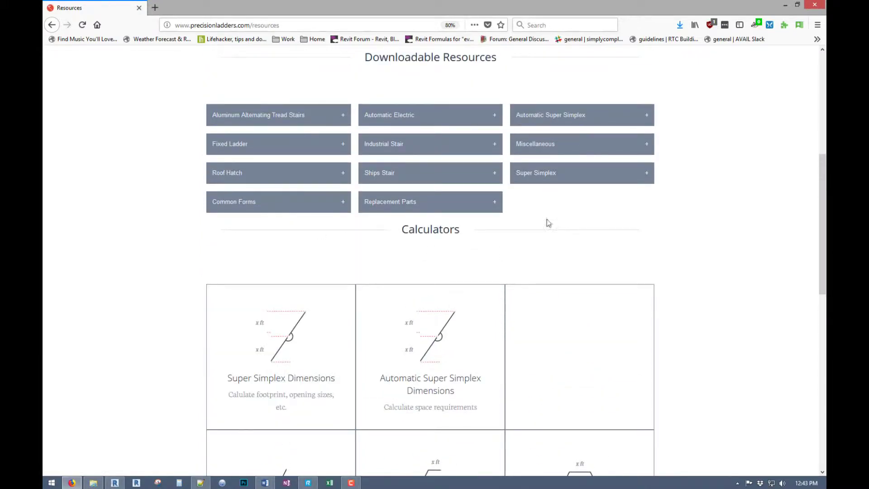
Expand Super Simplex and browse its brochure, specification and per-ceiling-height ladder drawings.
left_click(548, 178)
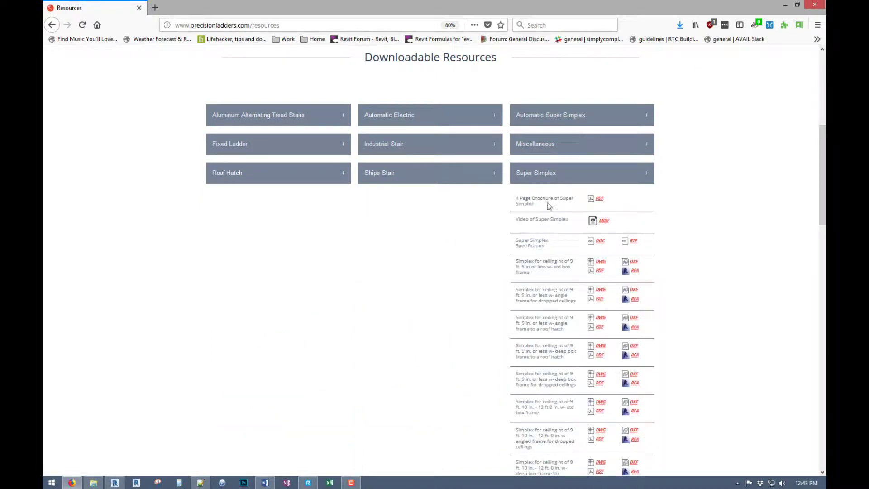
scroll(557, 226, "down", 2)
scroll(548, 205, "down", 2)
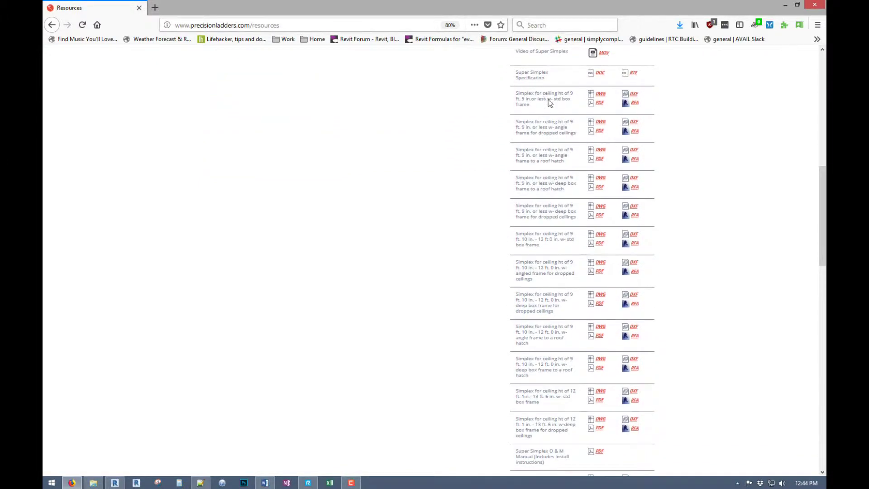
scroll(550, 344, "down", 2)
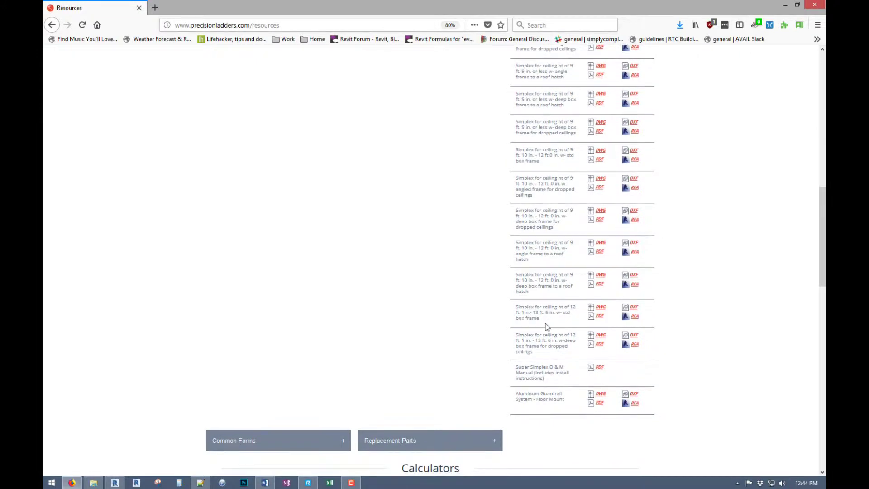
scroll(548, 317, "up", 3)
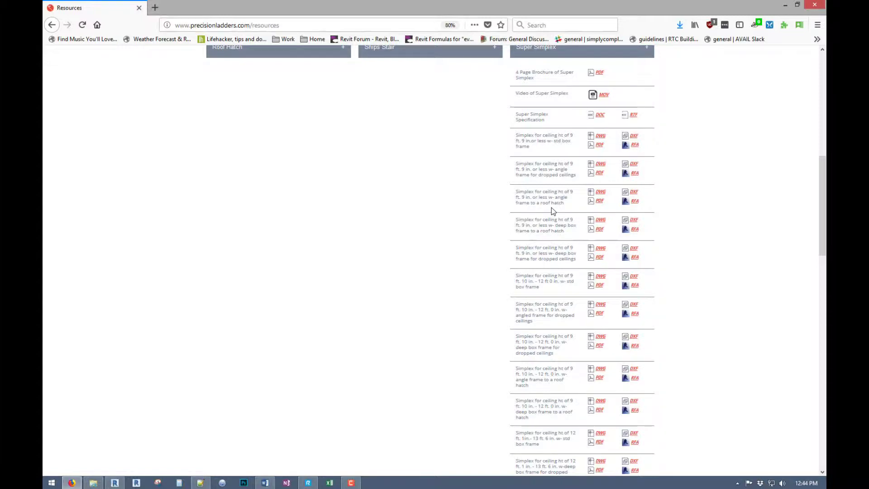
scroll(551, 210, "down", 5)
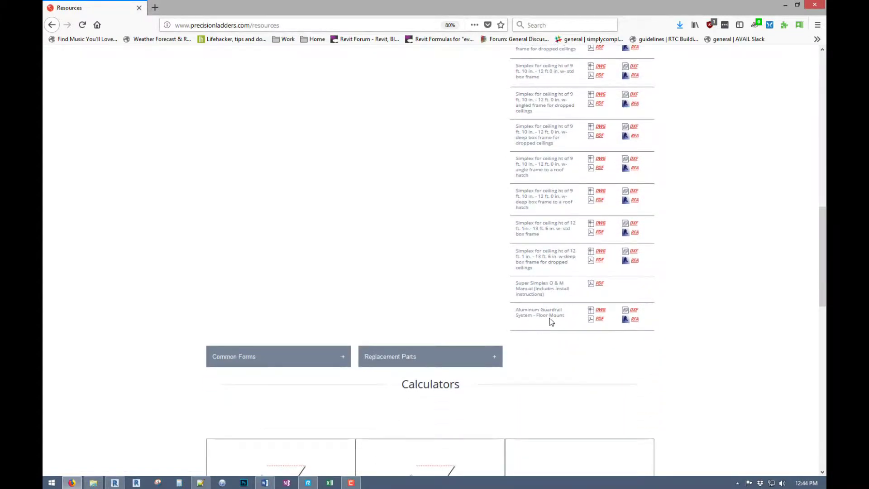
scroll(550, 318, "up", 9)
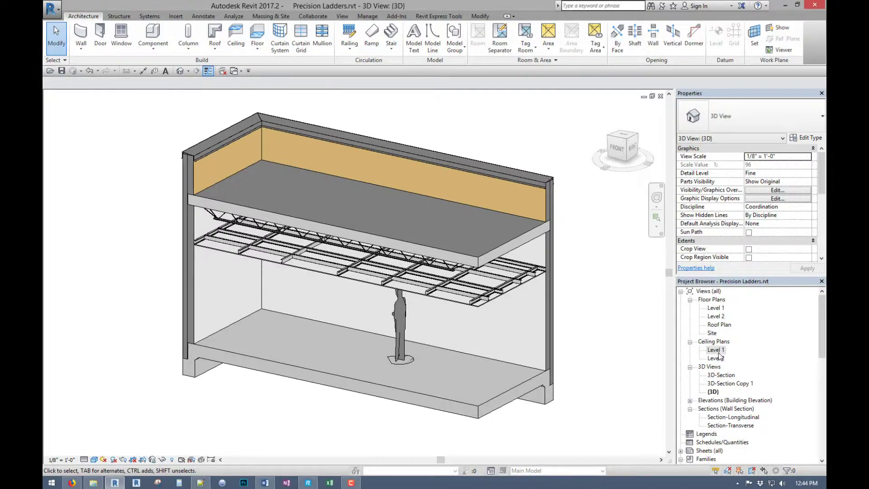
left_click(152, 36)
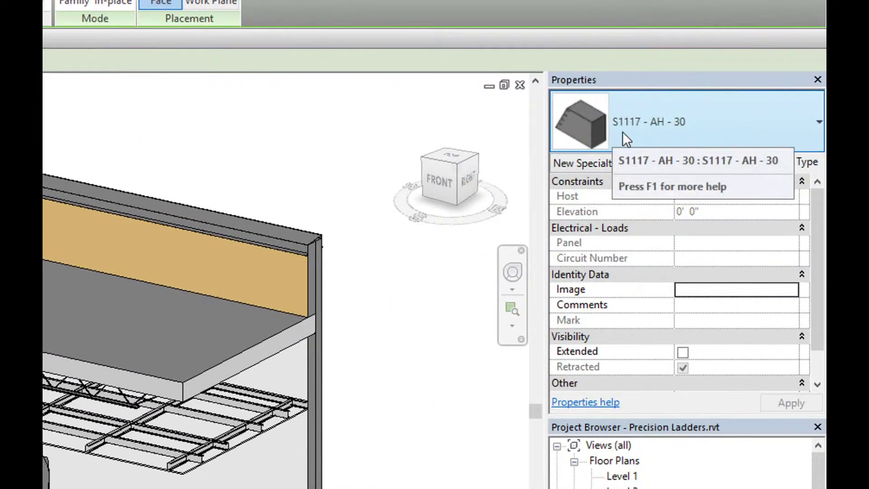
mouse_move(647, 132)
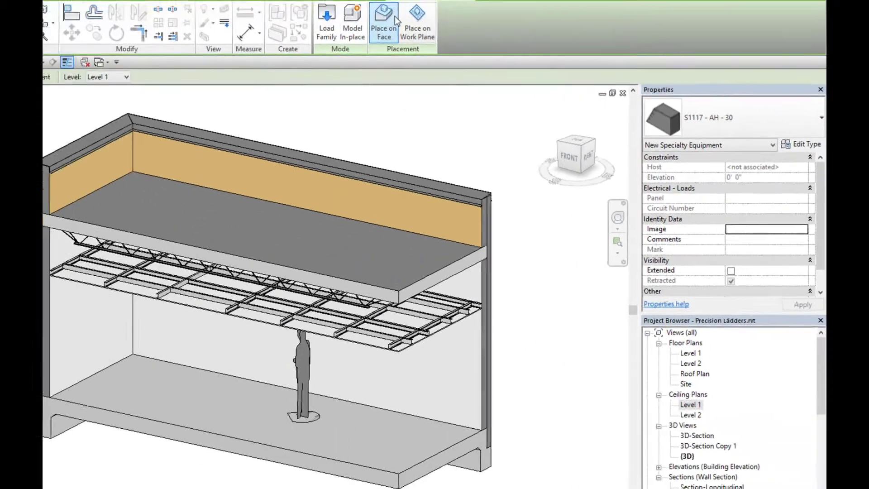
left_click(389, 20)
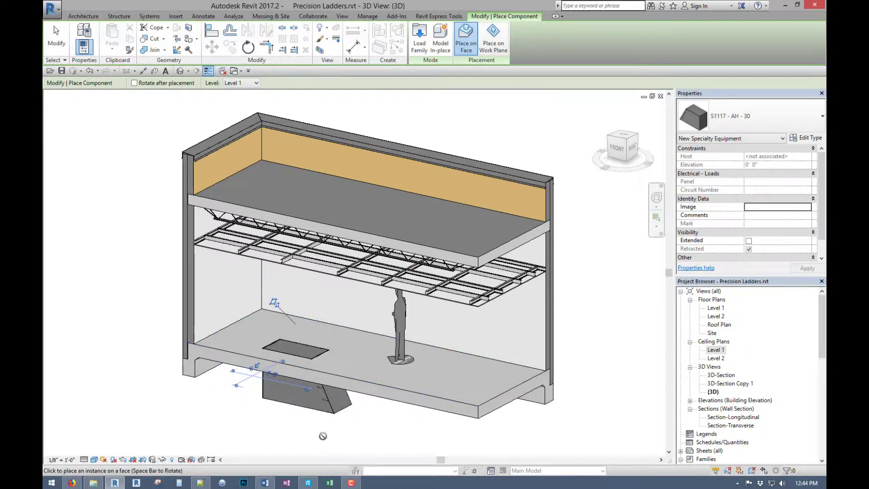
key("Escape")
key("Escape")
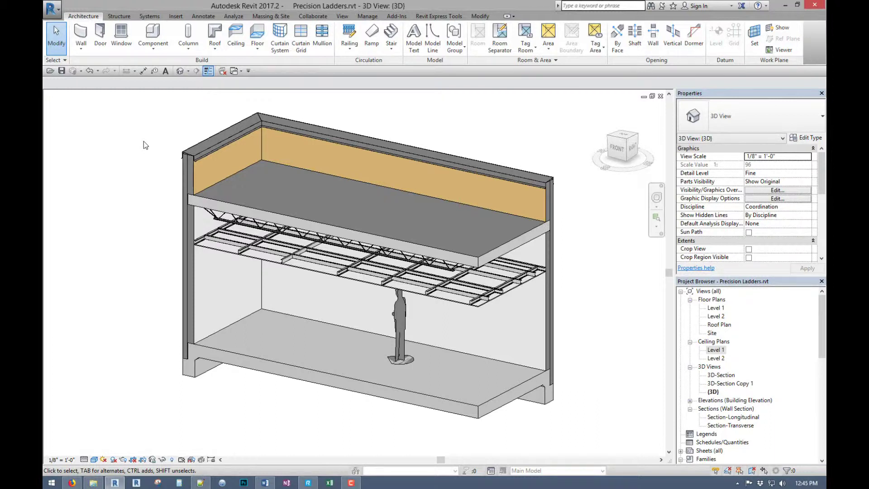
left_click(153, 35)
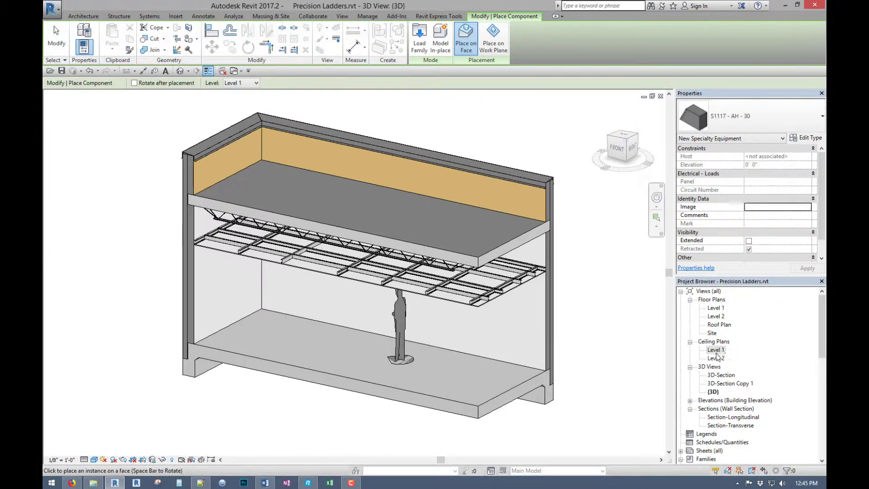
Place the S1117 - AH - 30 ladder on the Level 1 ceiling face, rotated 90 degrees.
double_click(716, 350)
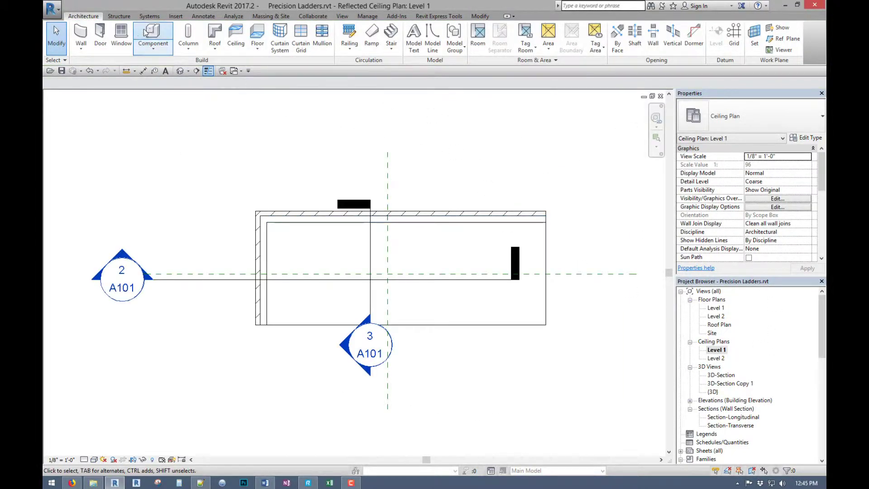
left_click(145, 33)
left_click(499, 39)
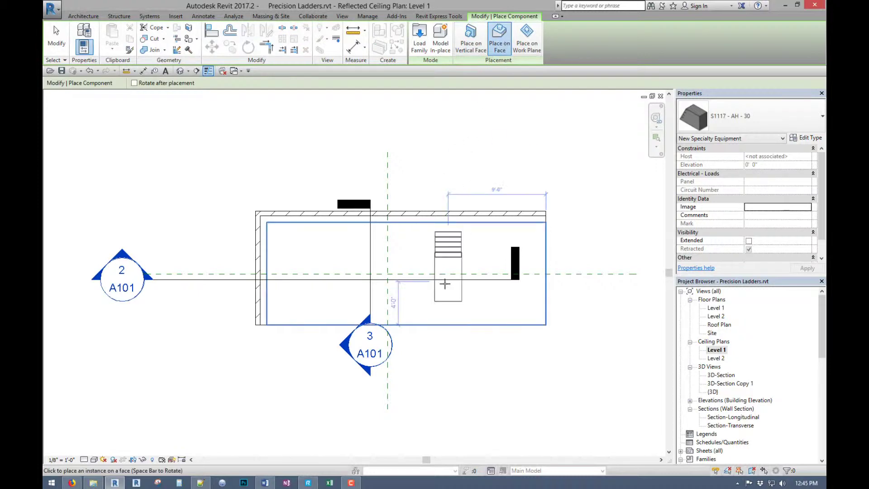
key("space")
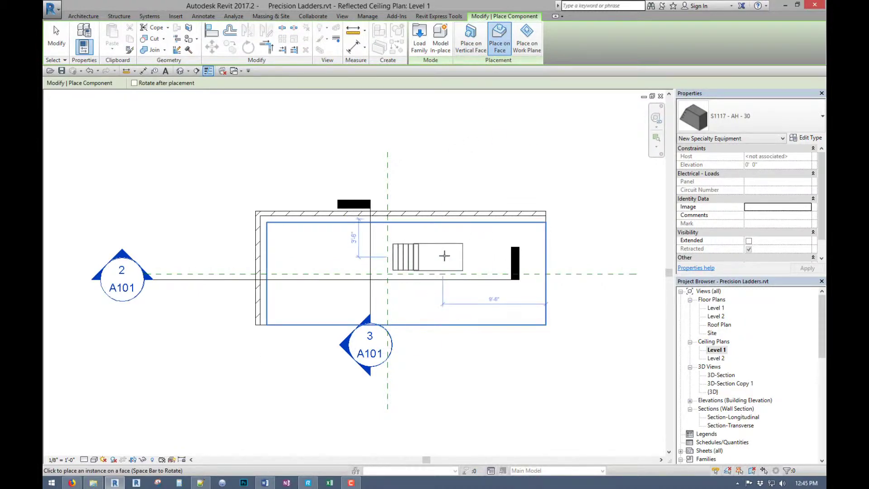
left_click(445, 256)
key("Escape")
key("Escape")
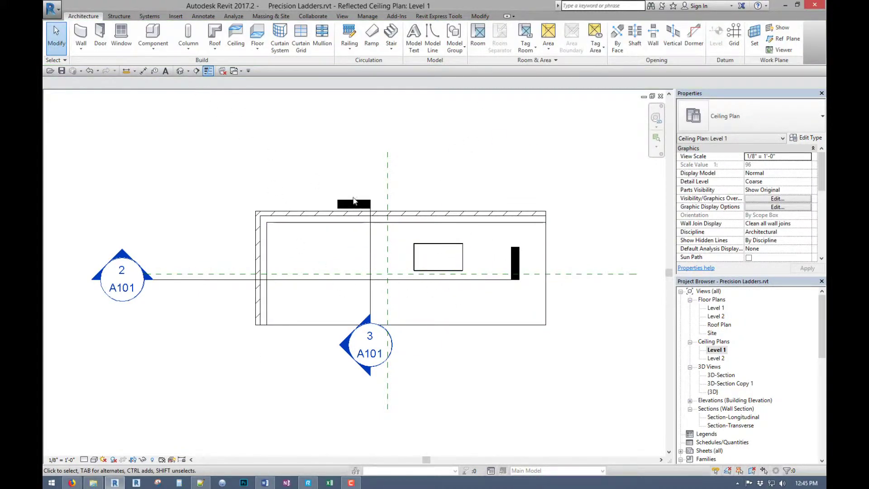
Align the ladder's centre to the horizontal and vertical section lines.
key("a")
key("l")
left_click(488, 274)
left_click(444, 255)
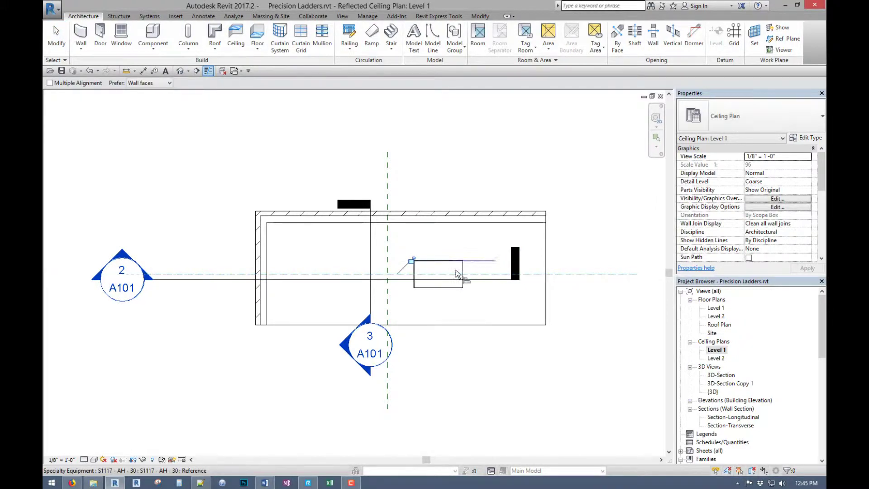
left_click(390, 240)
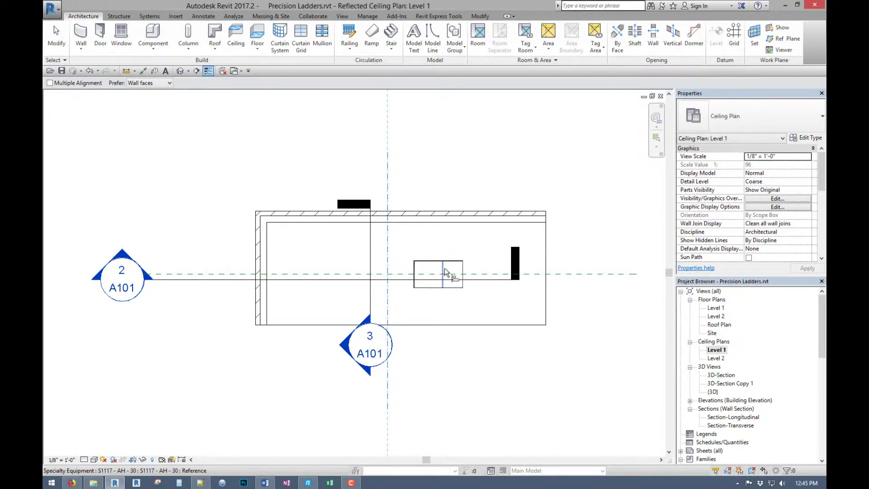
left_click(444, 273)
key("Escape")
key("Escape")
key("ctrl+Tab")
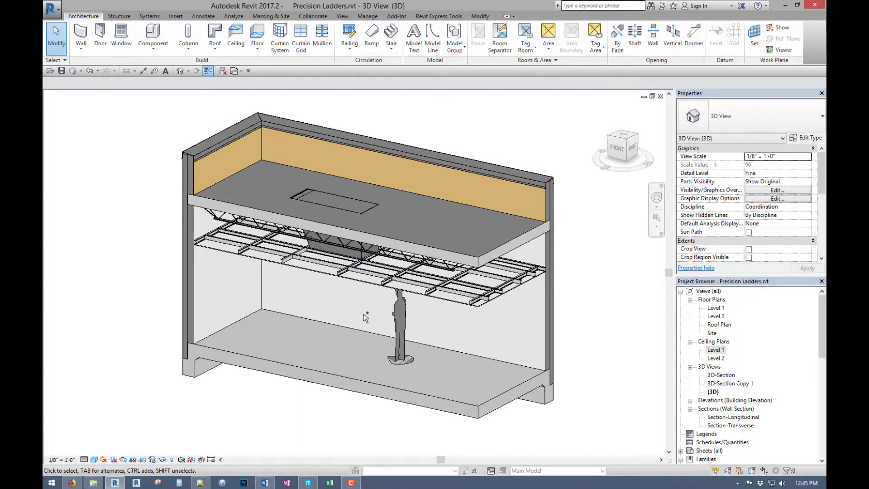
key("ctrl+Tab")
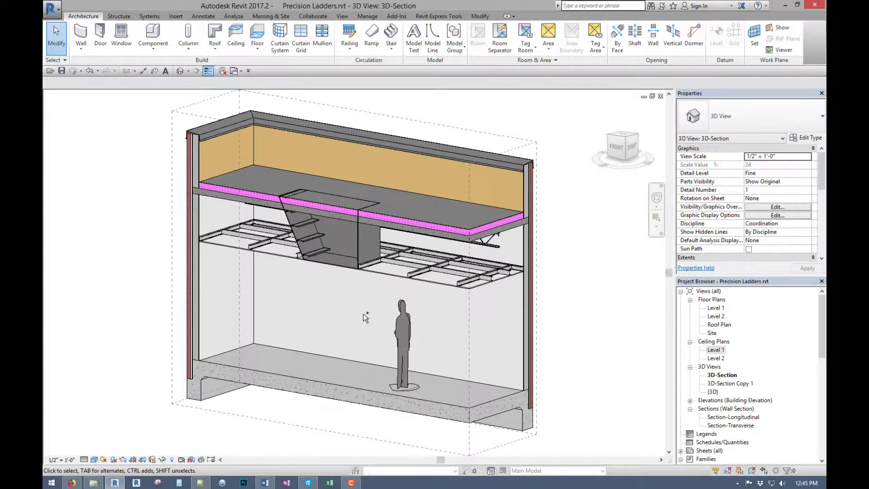
Tick Extended on the ladder so it reaches the floor in the 3D-Section view.
left_click(295, 238)
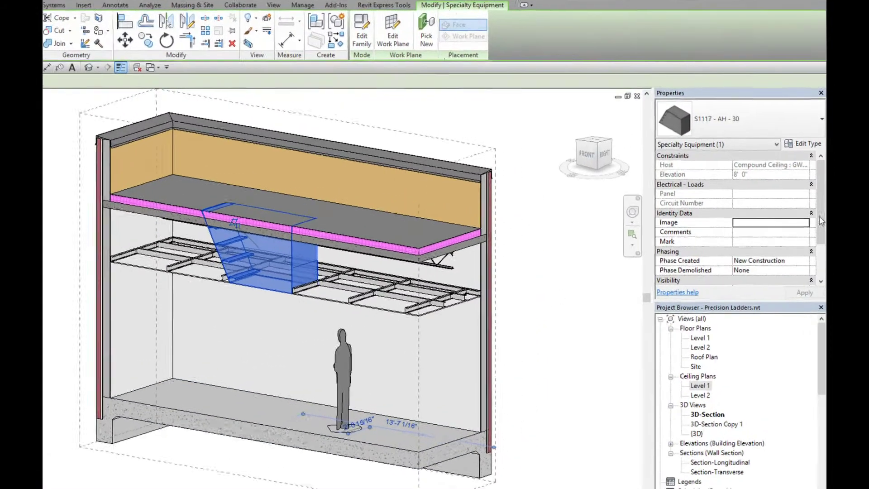
scroll(819, 238, "down", 3)
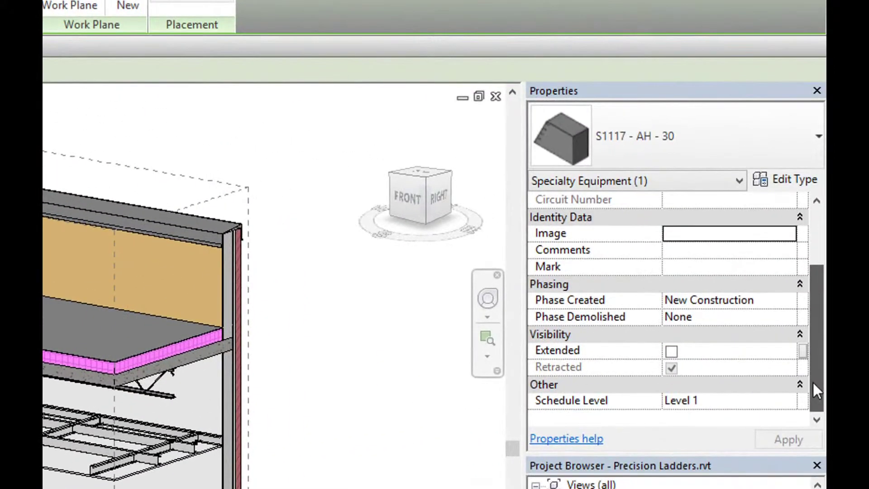
left_click(672, 351)
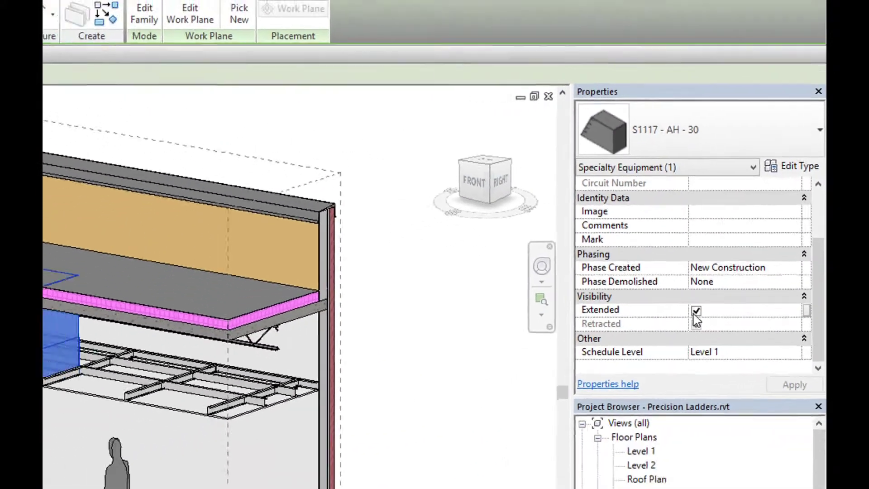
left_click(581, 349)
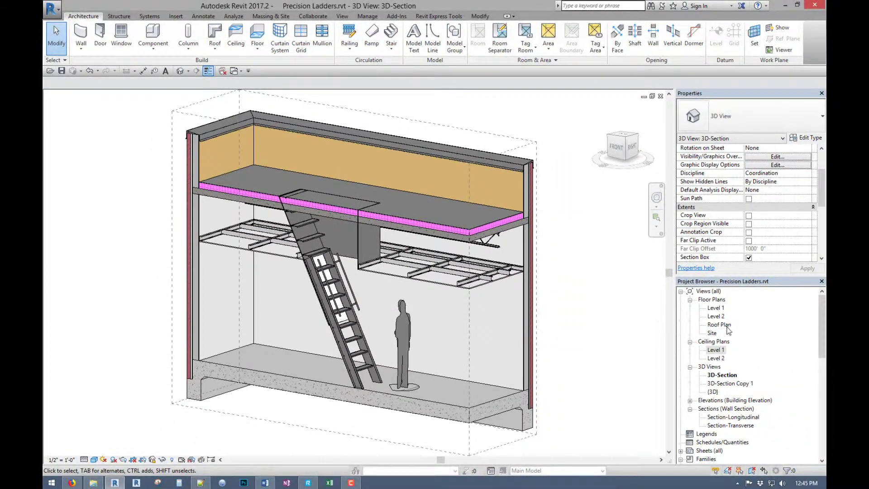
double_click(726, 326)
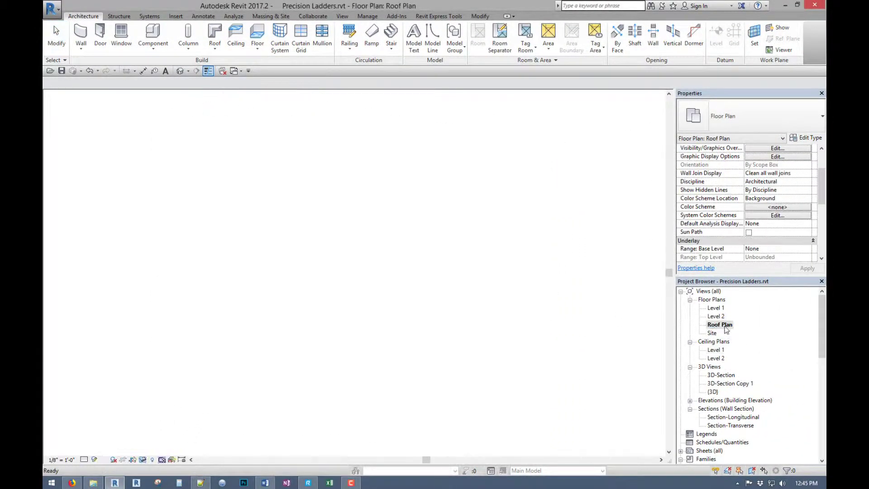
Place a PH 3'0"x6'0" roof hatch on the roof face, right of the plan centre.
left_click(153, 34)
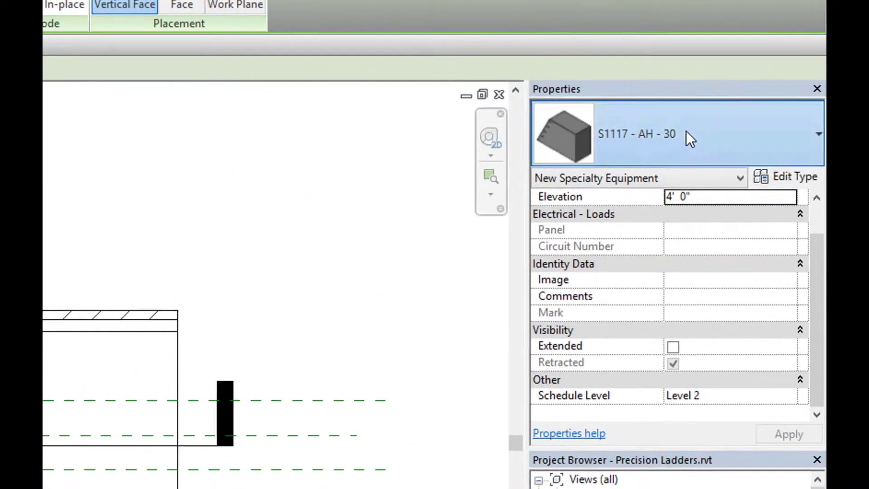
left_click(755, 118)
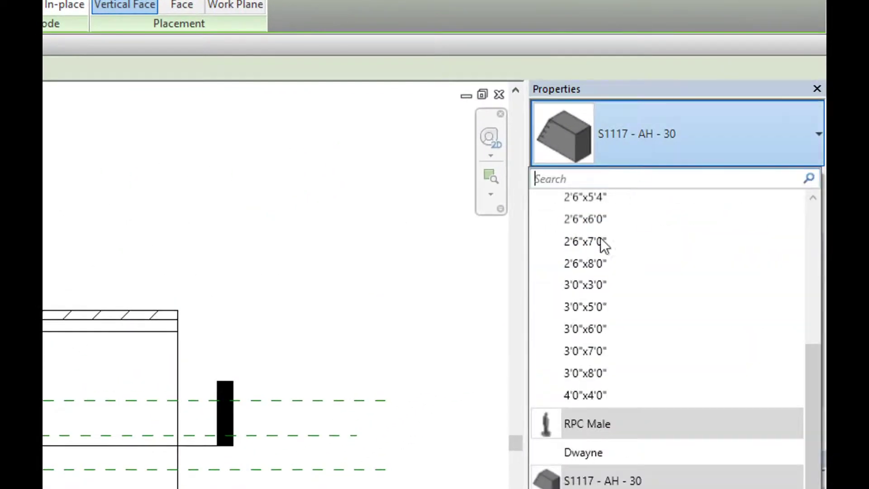
scroll(615, 447, "up", 1)
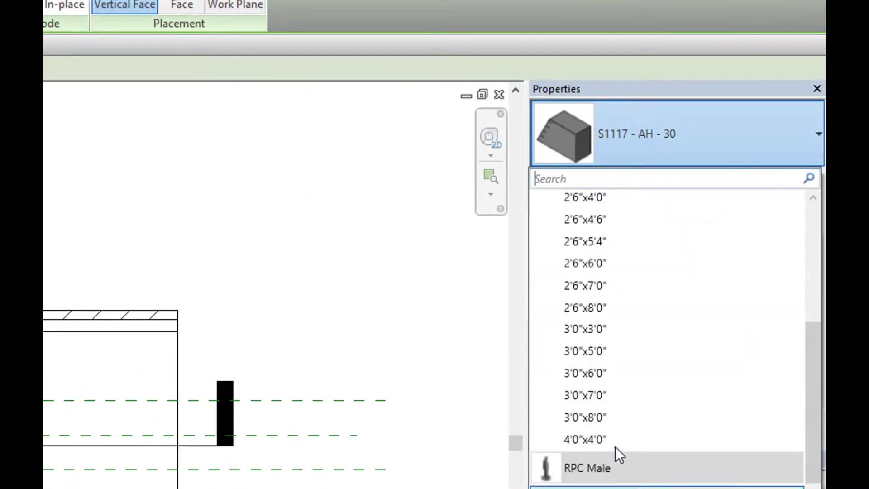
left_click(615, 372)
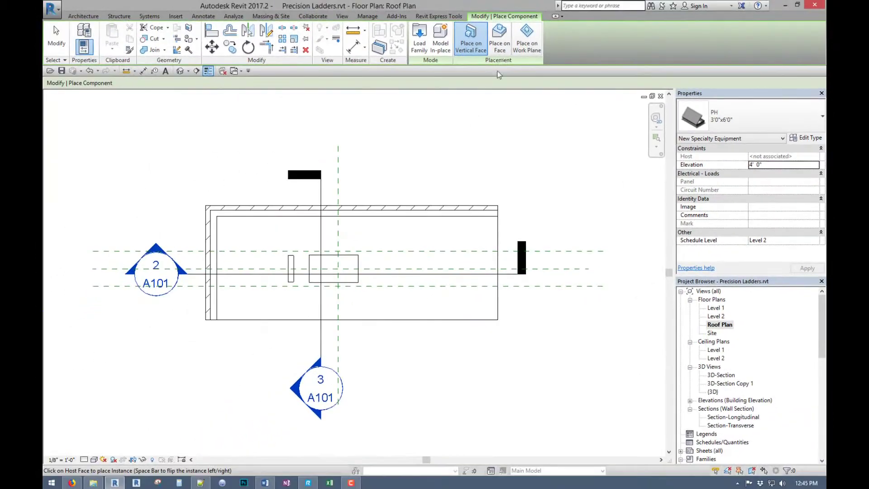
left_click(499, 40)
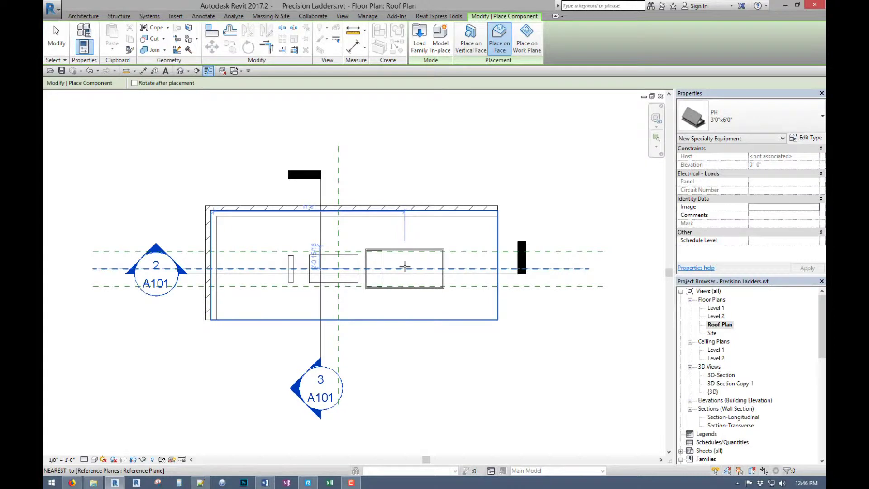
left_click(56, 38)
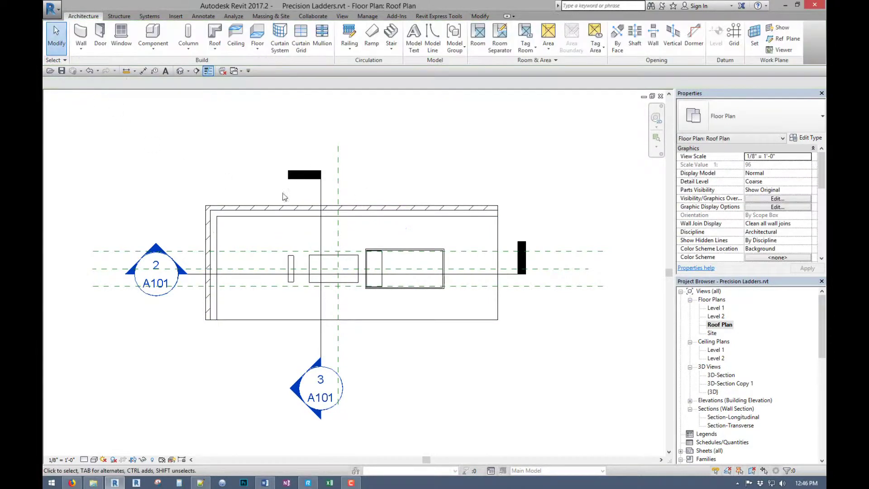
Align the roof hatch to the vertical reference plane in the Roof Plan.
key("a")
key("l")
left_click(340, 227)
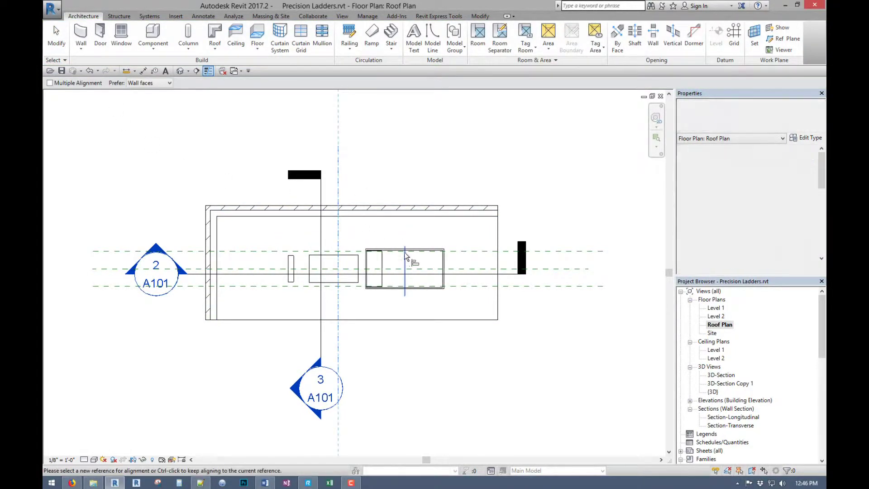
left_click(406, 256)
key("Escape")
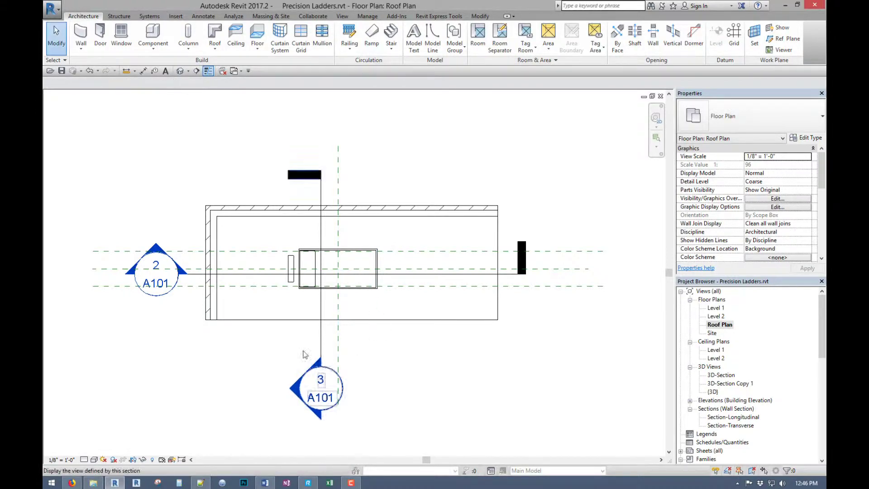
In the longitudinal section from marker 2, align the hatch edge to the ladder's top line.
double_click(159, 257)
scroll(258, 270, "up", 3)
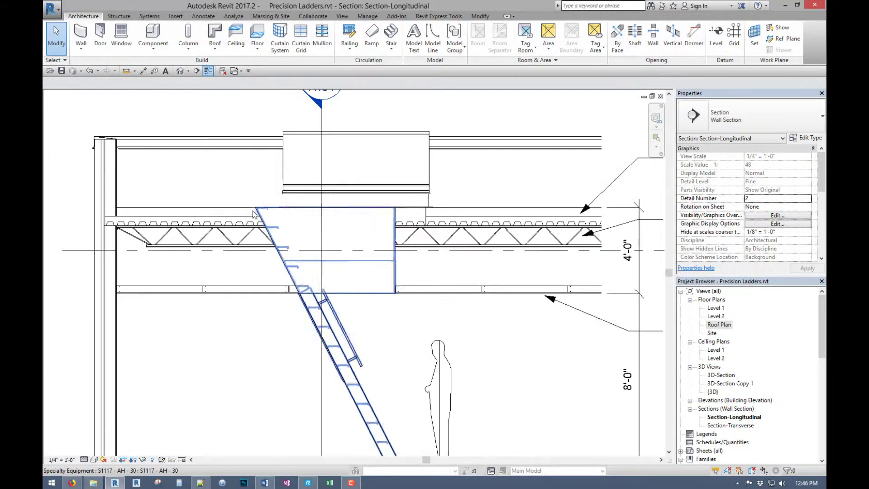
key("a")
key("l")
left_click(255, 268)
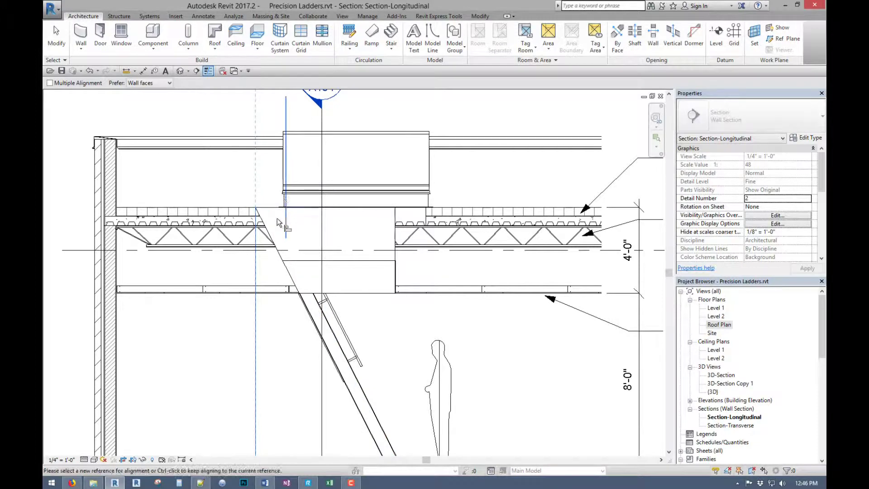
left_click(277, 220)
key("Escape")
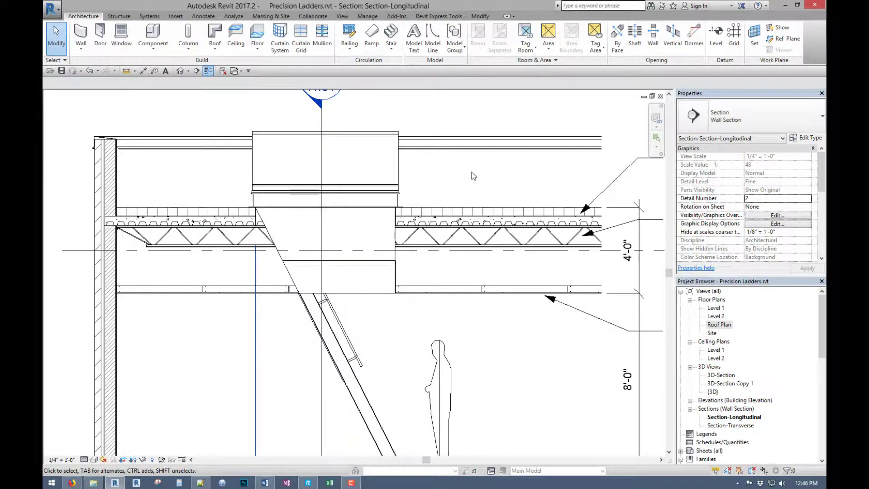
scroll(321, 188, "up", 2)
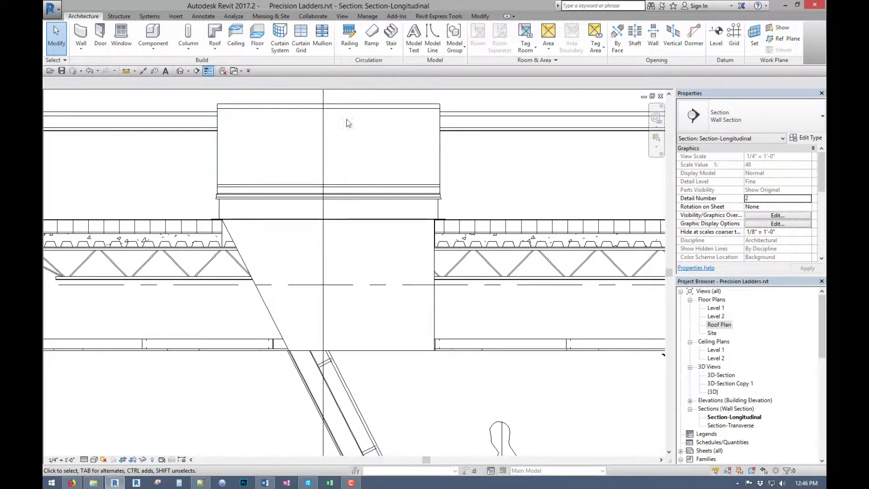
Check the hatch and ladder in the default 3D, 3D-Section and longitudinal section views.
left_click(180, 74)
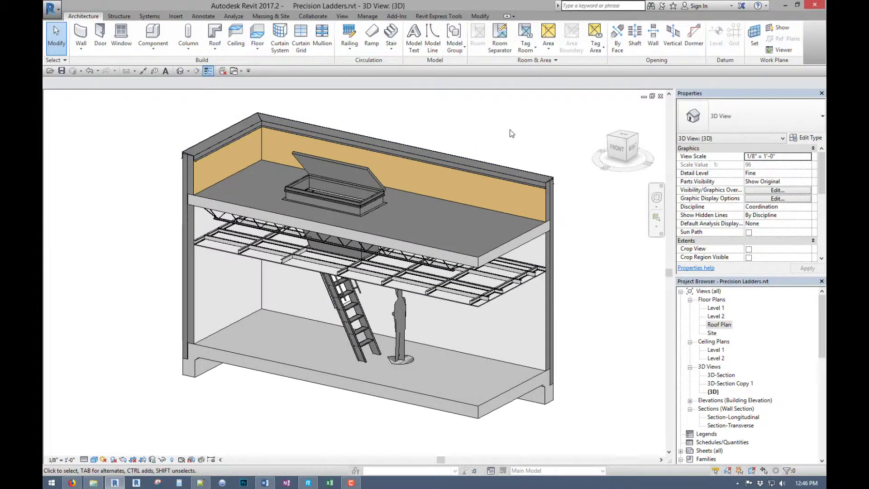
key("ctrl+Tab")
key("ctrl+Tab")
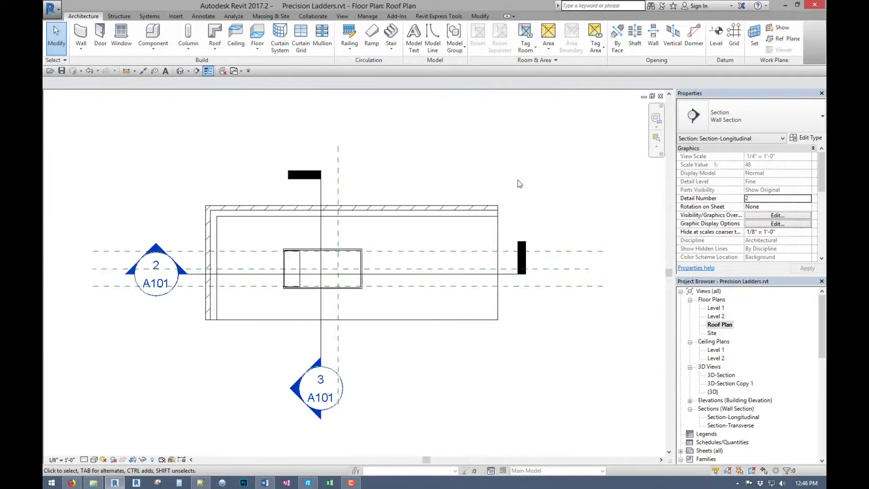
key("ctrl+Tab")
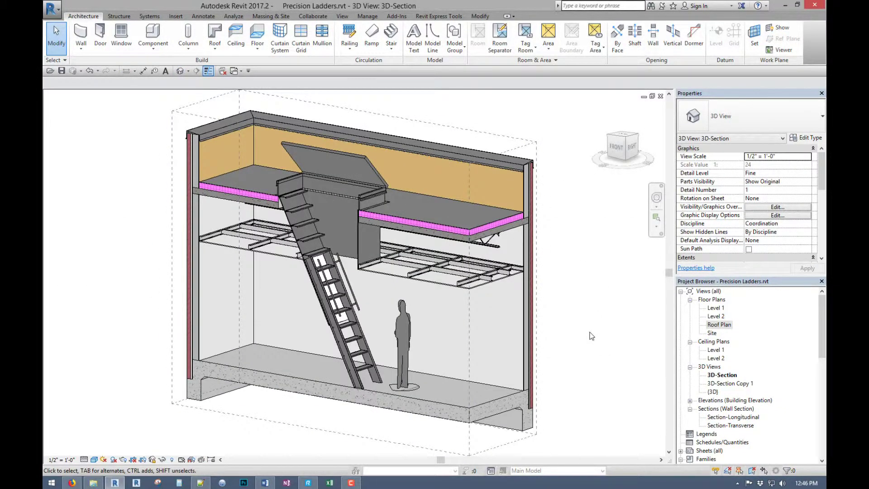
left_click(397, 222)
key("ctrl+Tab")
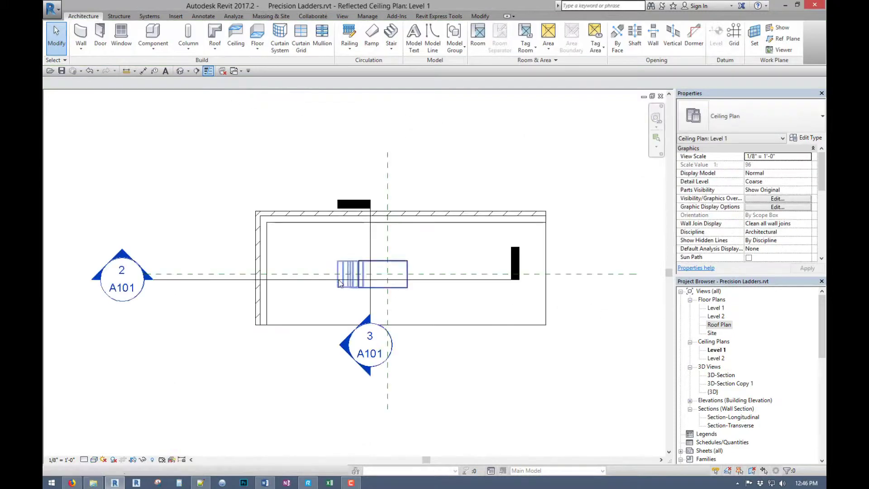
double_click(131, 259)
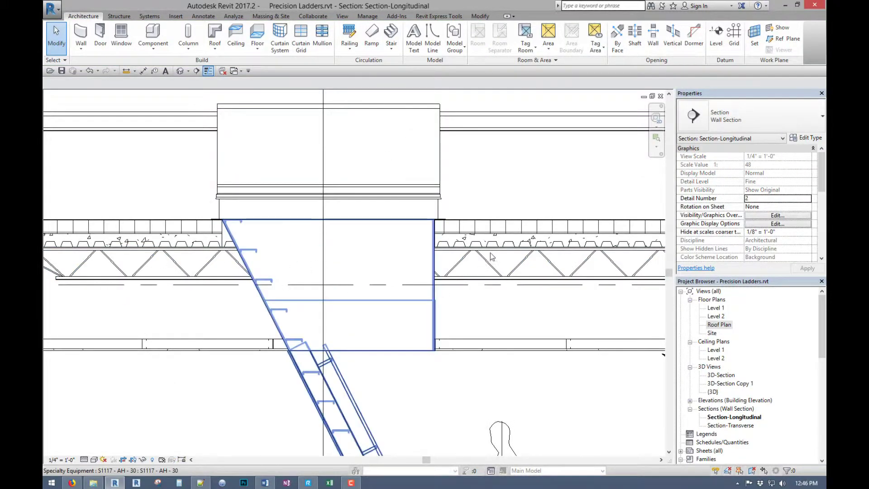
key("ctrl+Tab")
key("ctrl+Tab")
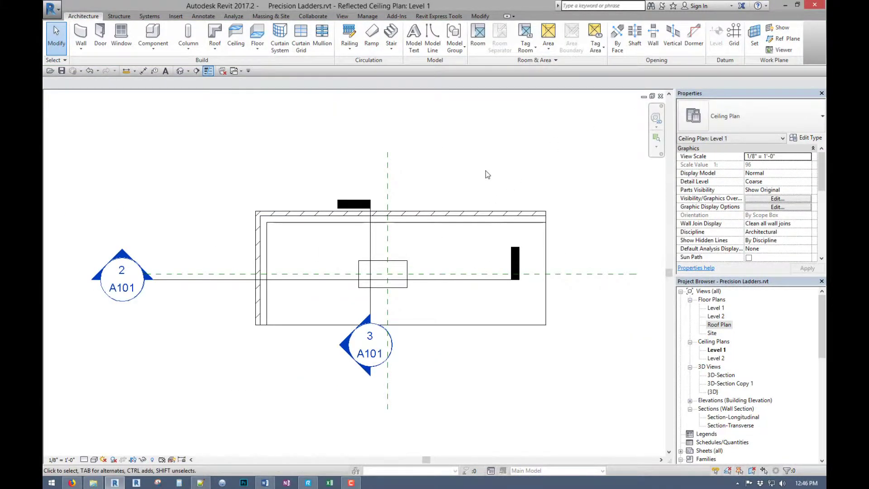
key("ctrl+Tab")
key("ctrl+Tab")
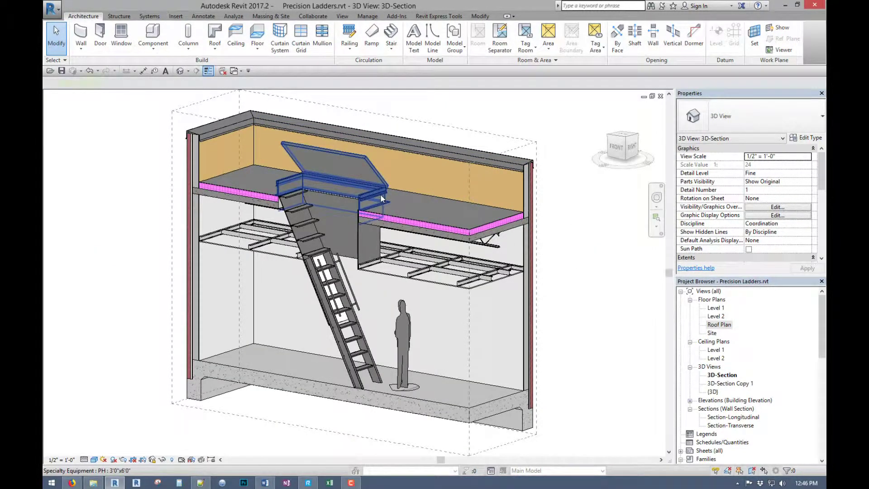
Inspect the roof hatch selection, then return to the Roof Plan.
left_click(381, 195)
left_click(612, 290)
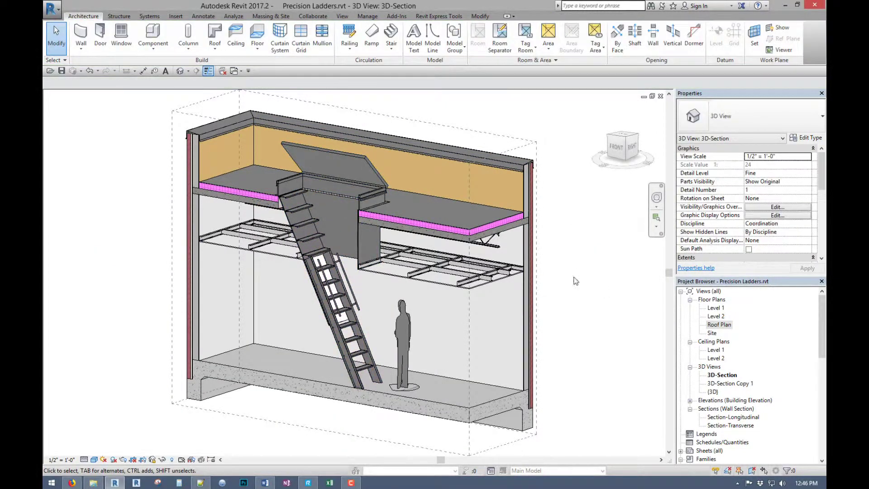
left_click(356, 156)
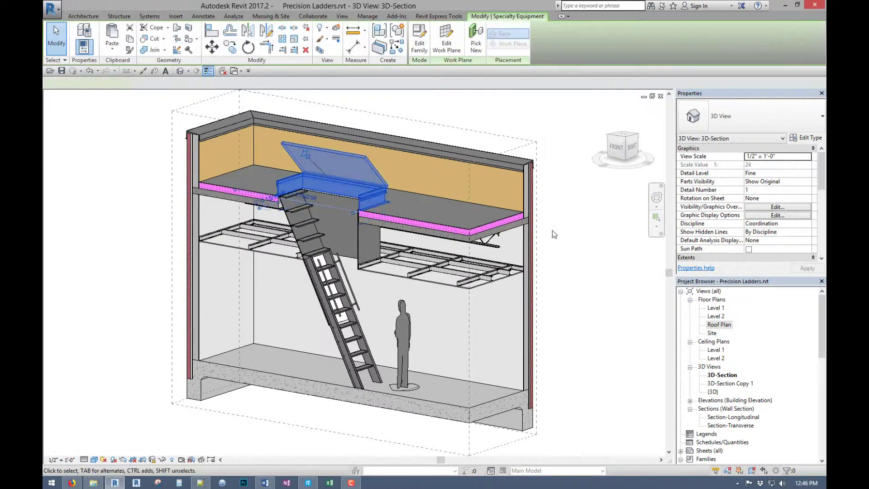
left_click(583, 246)
key("ctrl+Tab")
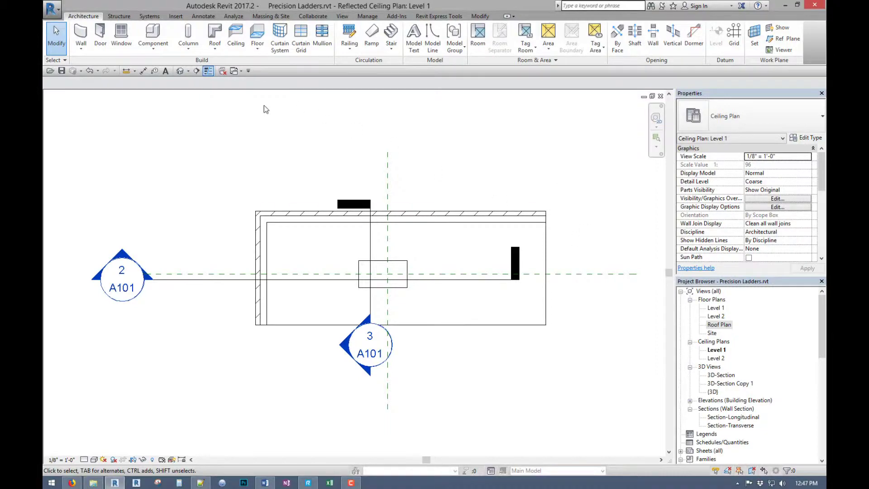
double_click(719, 325)
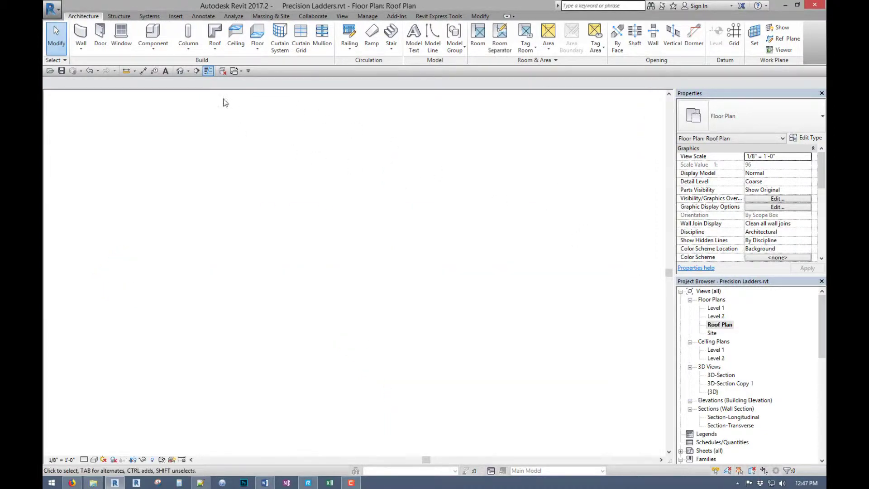
Place the AGRS-H aluminum guard rail (CM) on the roof beside the hatch and select it.
key("c")
key("m")
left_click(753, 119)
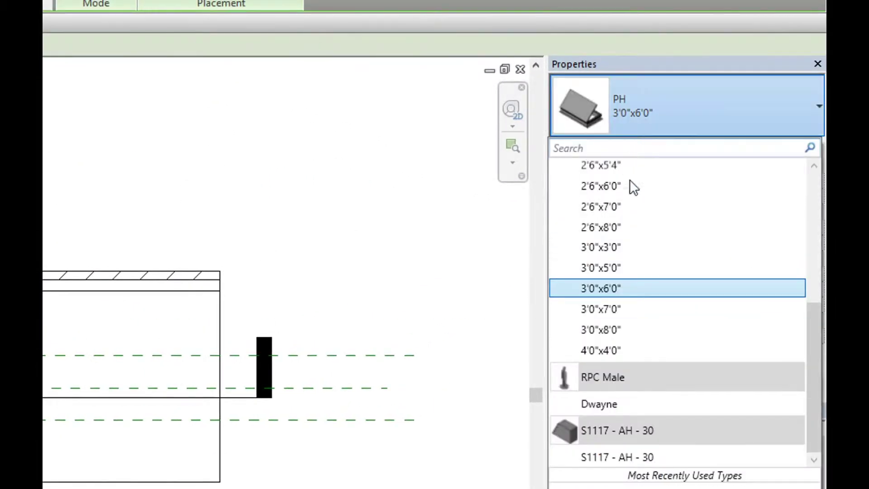
scroll(639, 362, "up", 5)
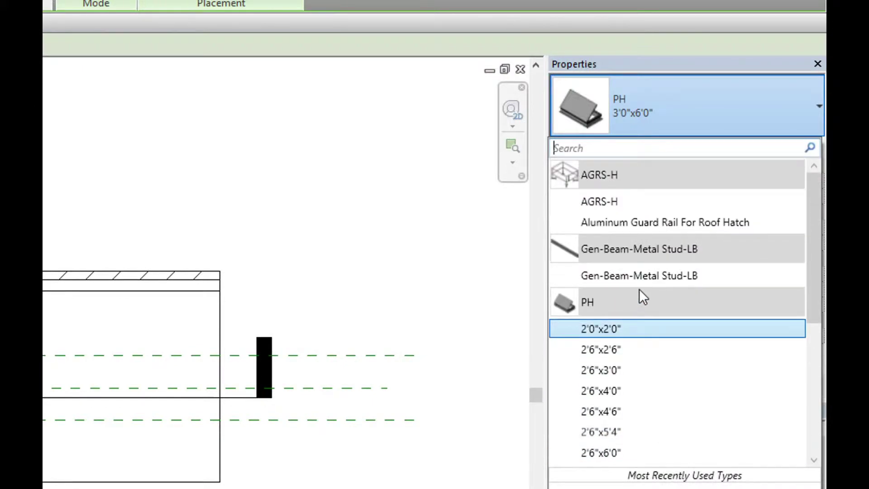
left_click(610, 201)
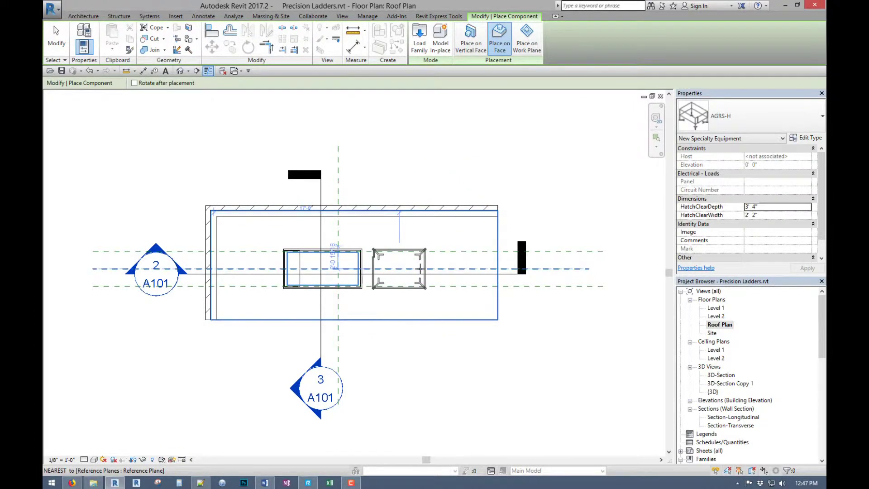
left_click(420, 269)
key("Escape")
scroll(379, 283, "up", 2)
left_click(381, 285)
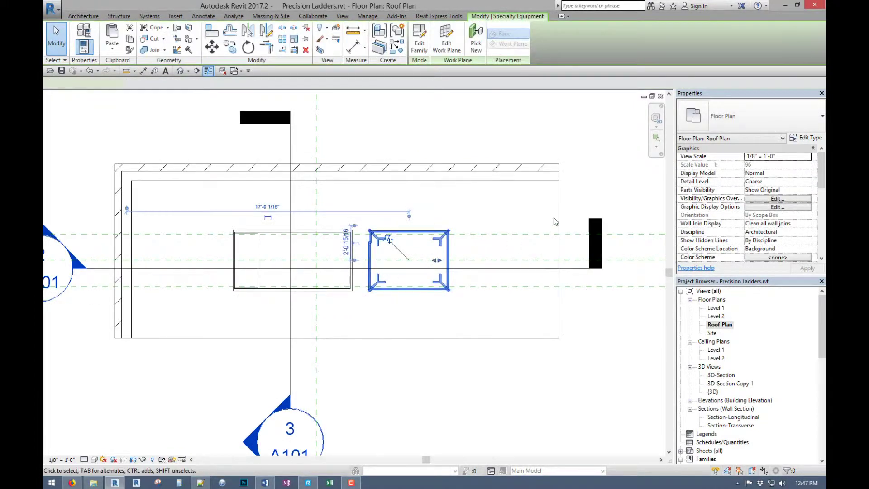
left_click(432, 129)
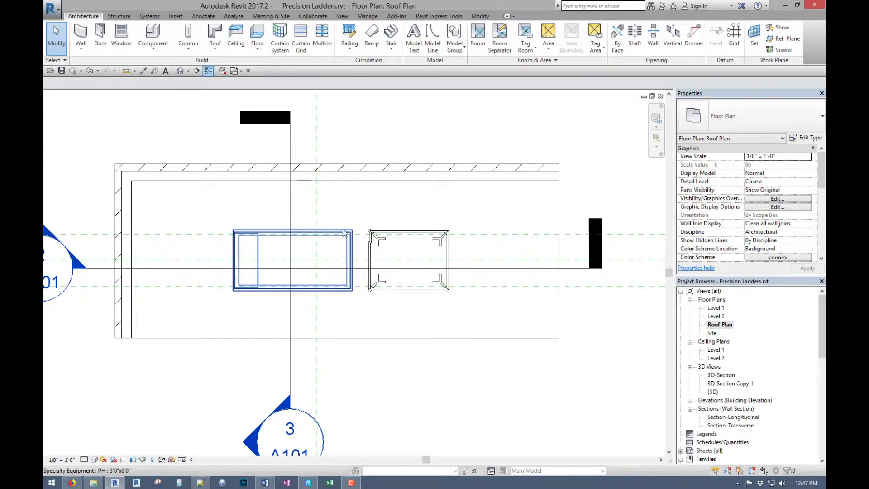
left_click(423, 235)
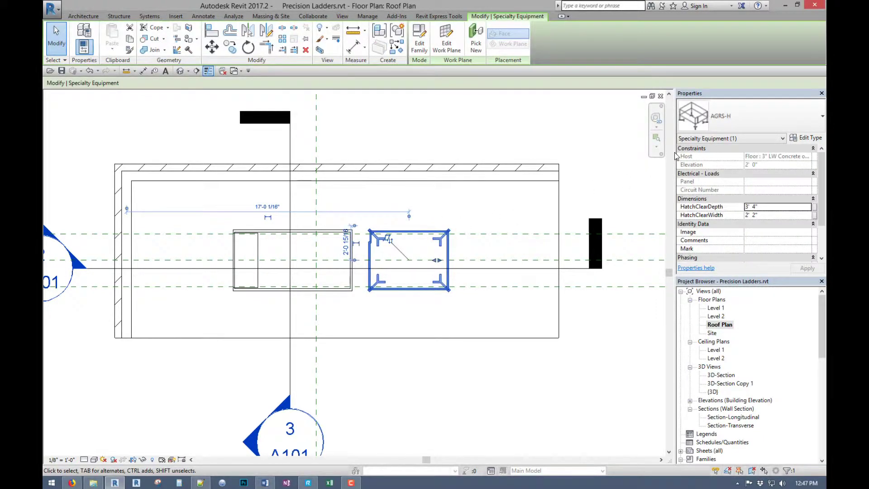
double_click(66, 256)
Measure the hatch opening with an aligned dimension, reading 6'-6".
scroll(250, 192, "up", 3)
key("d")
key("i")
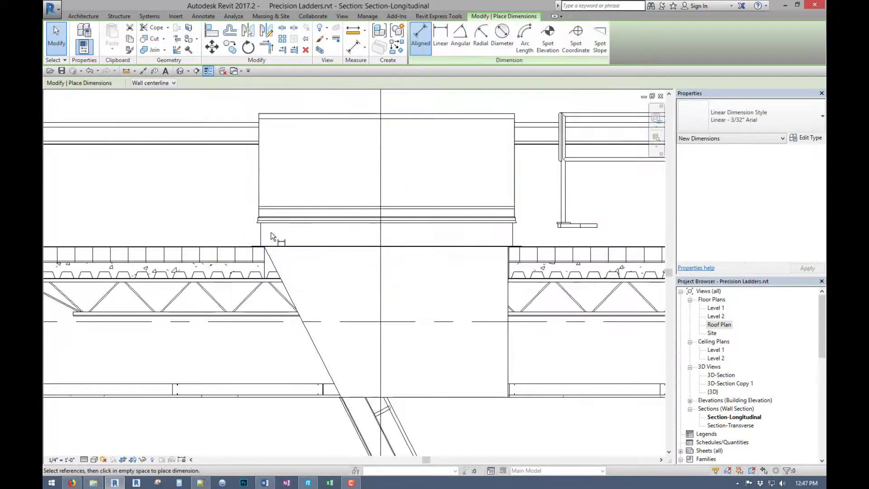
left_click(266, 231)
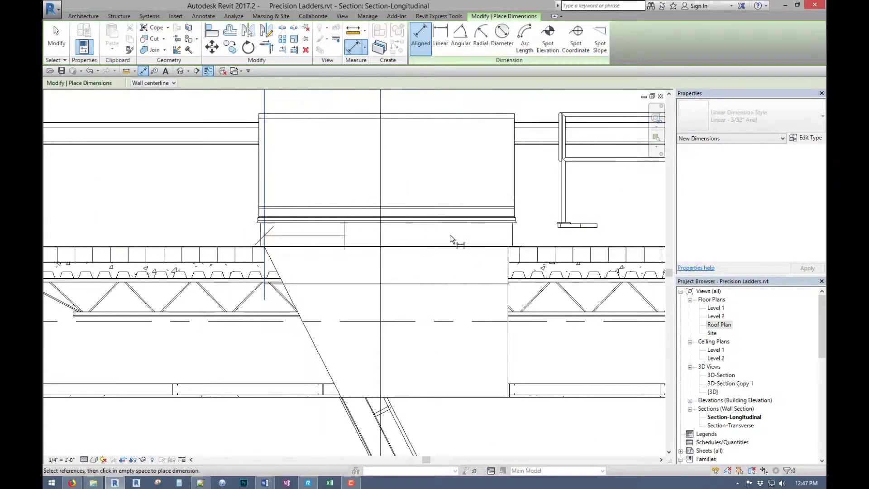
left_click(508, 238)
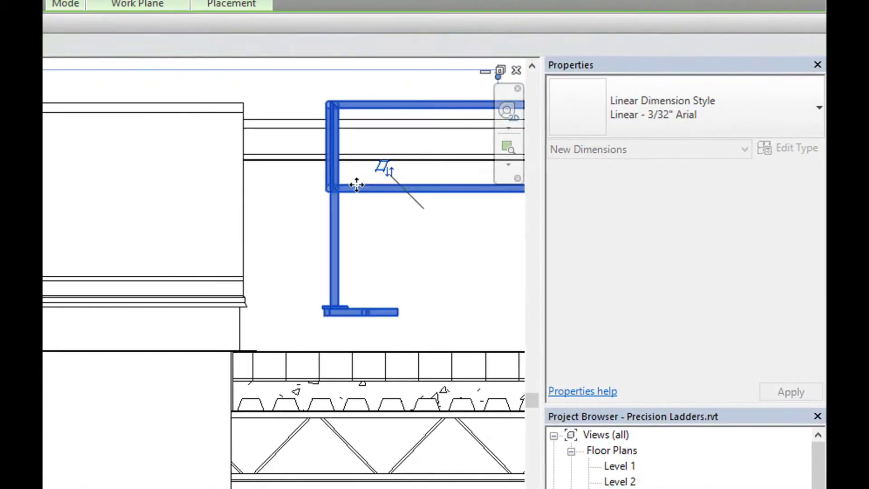
Set the guardrail's HatchClearDepth to 6' 6" and HatchClearWidth to 3' 0".
left_click(357, 185)
left_click(718, 275)
type("6 6")
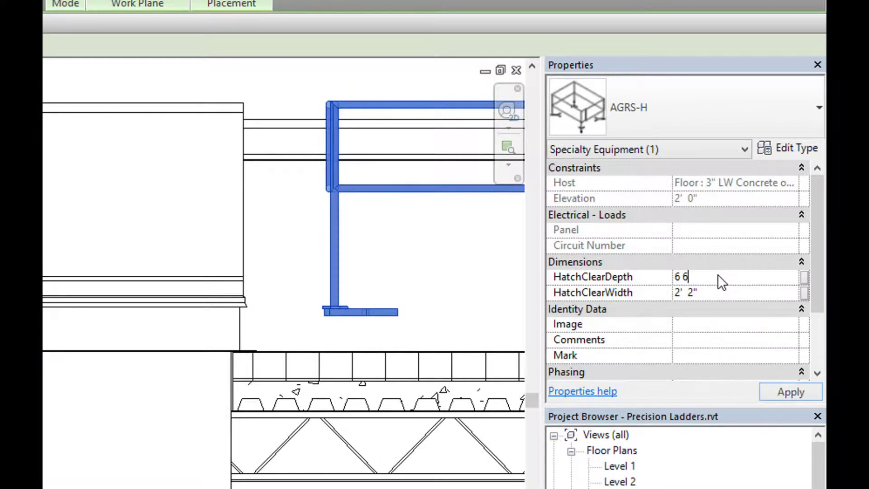
key("Return")
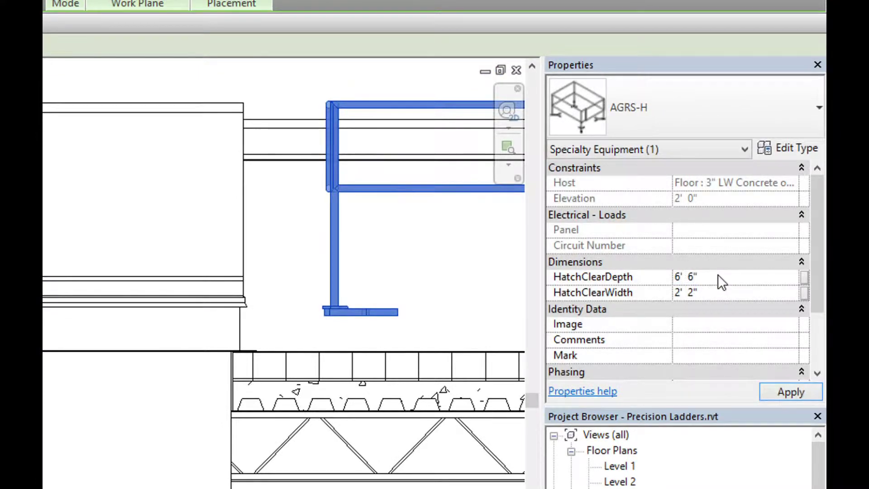
left_click(710, 297)
type("3 0")
left_click(807, 398)
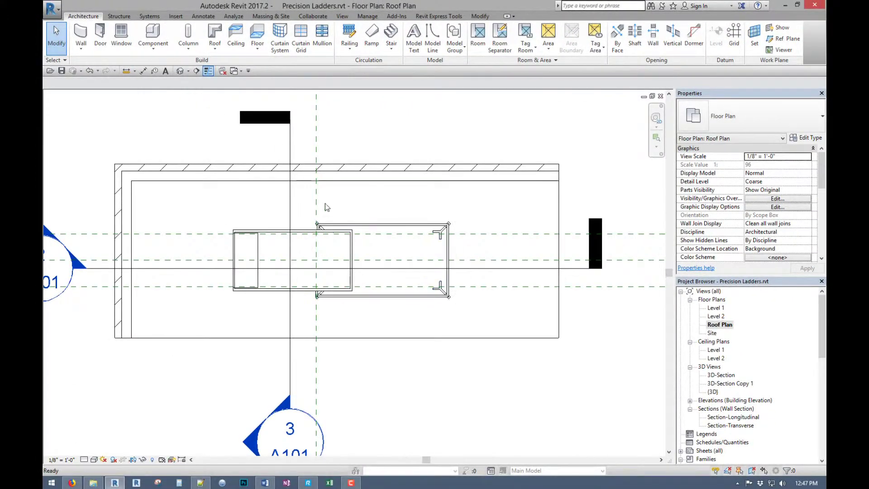
Align the guardrail edge with the roof hatch edge and check it in 3D.
key("a")
key("l")
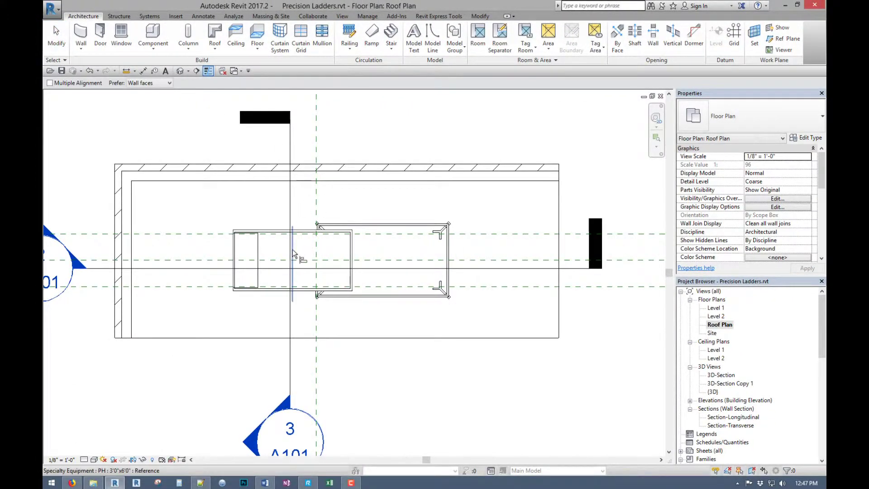
left_click(293, 249)
left_click(382, 250)
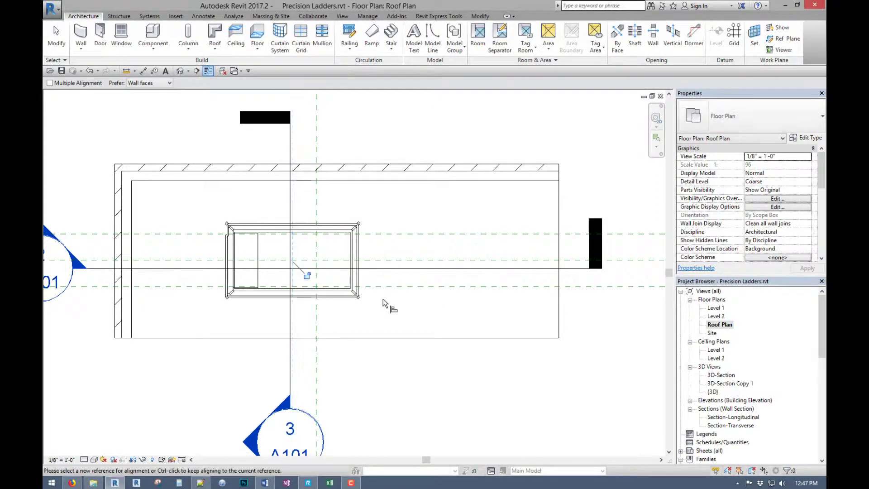
key("Escape")
key("Escape")
left_click(180, 70)
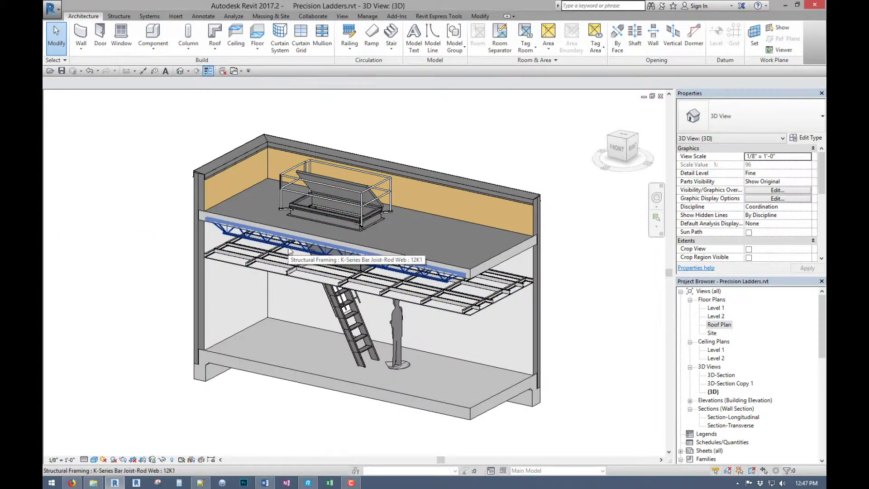
key("ctrl+Tab")
key("ctrl+Tab")
key("ctrl+Tab")
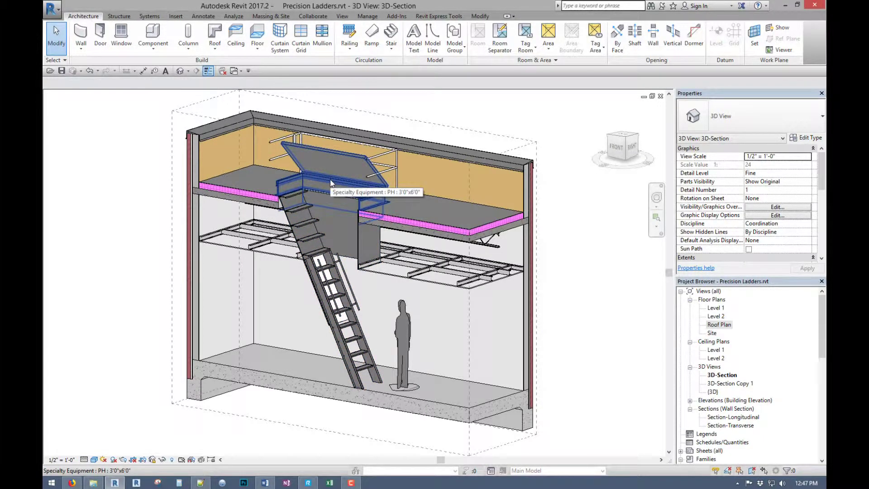
Inspect the AGRS-H guardrail and ladder in the 3D section, then open Section-Longitudinal.
key("Tab")
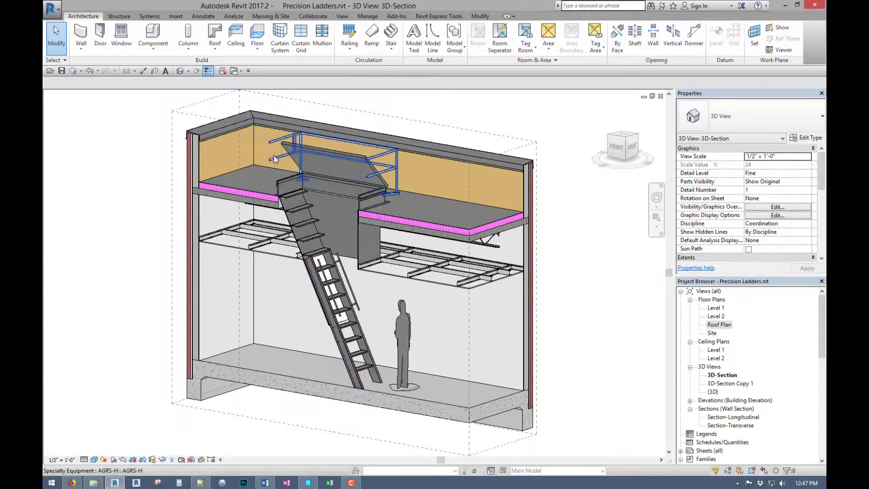
left_click(396, 199)
key("Escape")
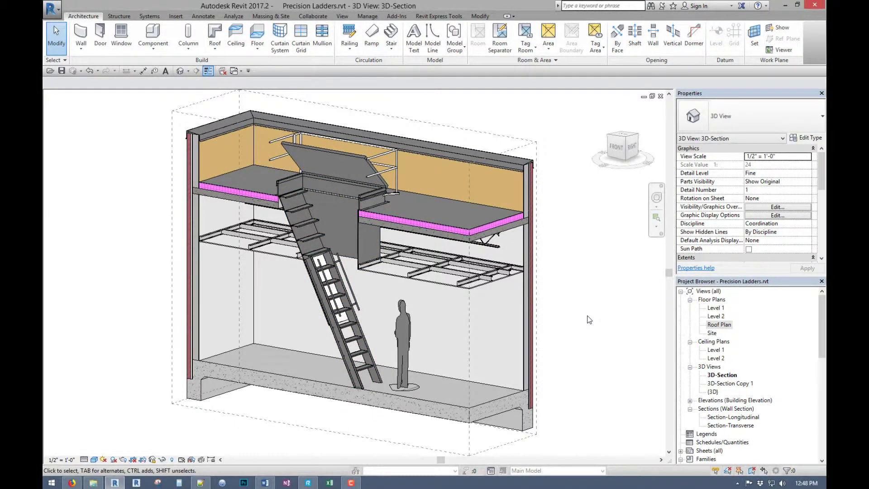
left_click(344, 329)
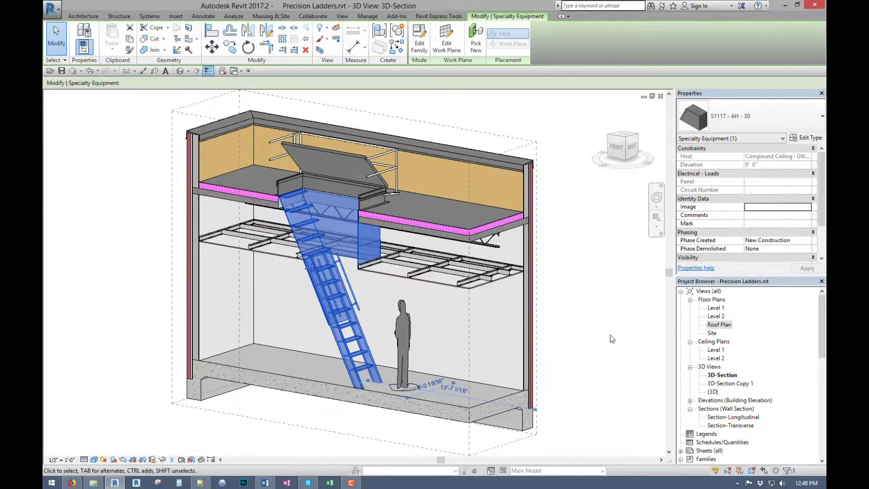
left_click(610, 334)
double_click(733, 416)
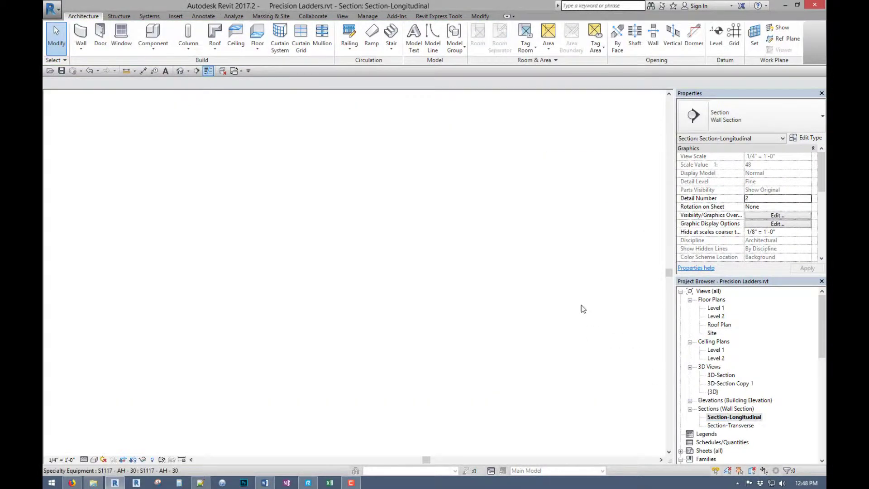
Frame the hatch and ceiling, check the suspended gypsum ceiling, then bring the 3/A101 marker into view.
scroll(543, 303, "down", 2)
middle_click_drag(516, 299, 395, 227)
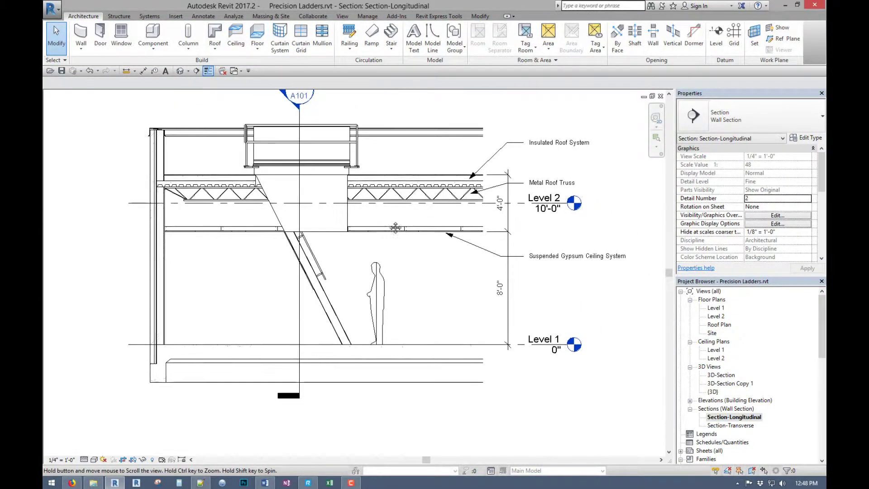
scroll(402, 227, "up", 1)
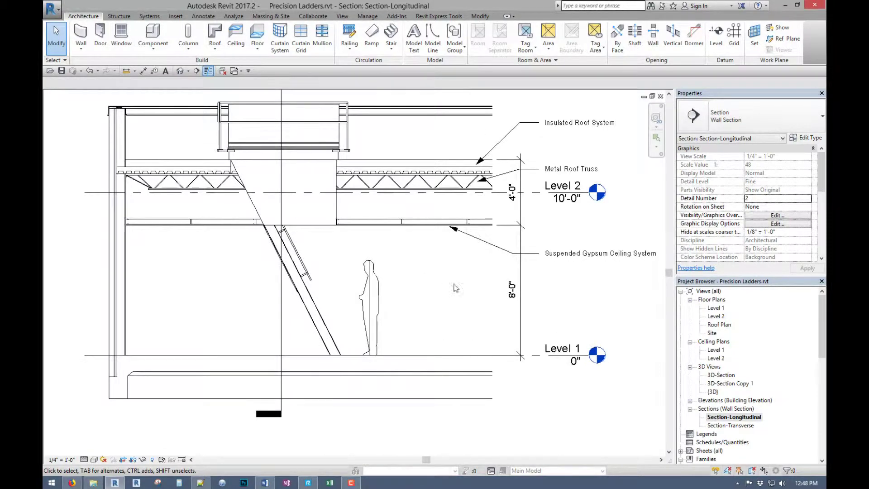
left_click(414, 225)
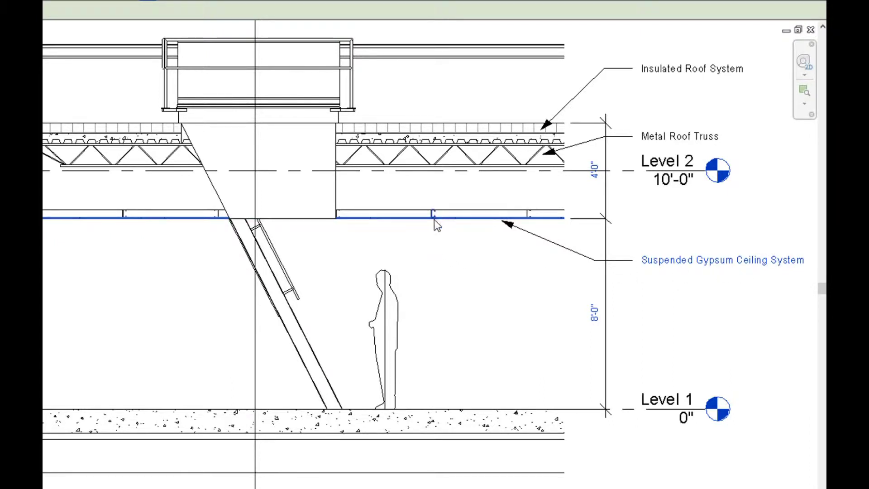
left_click(496, 256)
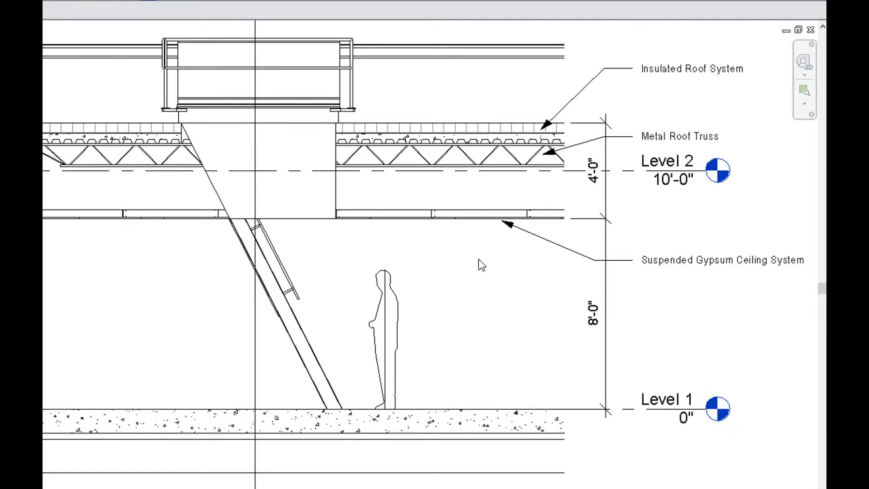
middle_click_drag(479, 259, 537, 351)
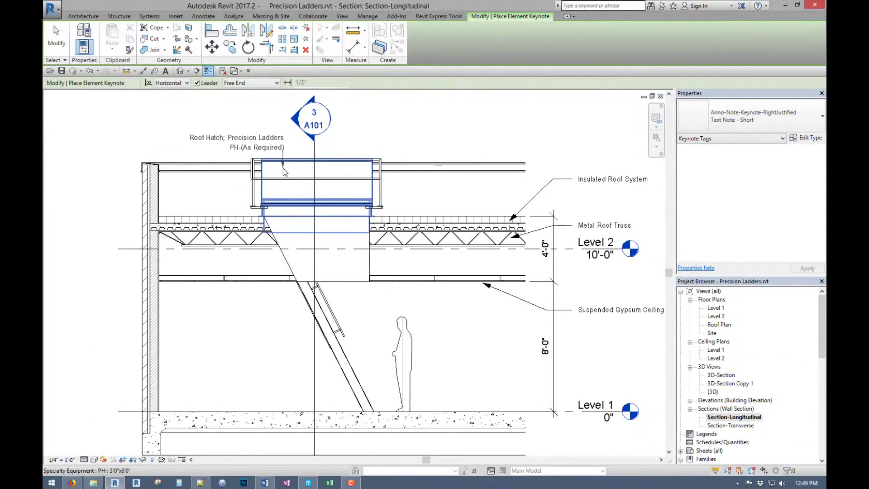
Place an element keynote on the roof hatch with its text to the upper left.
left_click(283, 167)
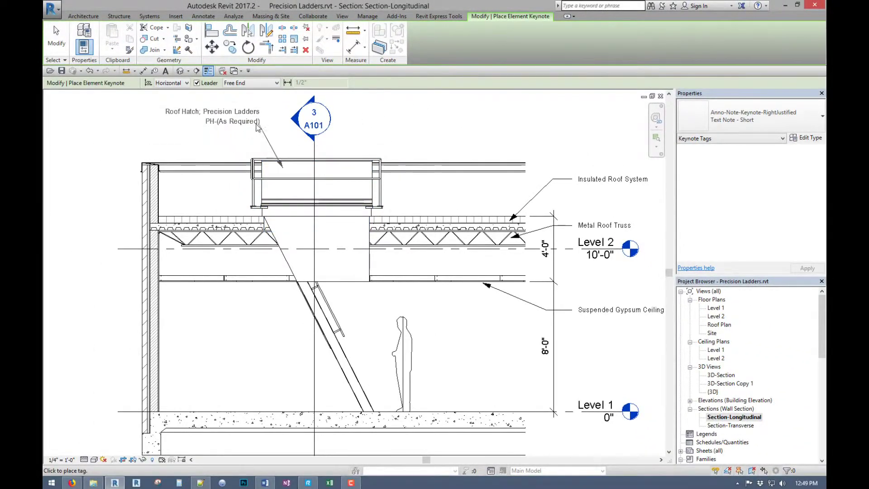
left_click(259, 123)
left_click(229, 123)
Keynote the AGRS-H guard rail with keynote 13102 from Division 13.
left_click(294, 161)
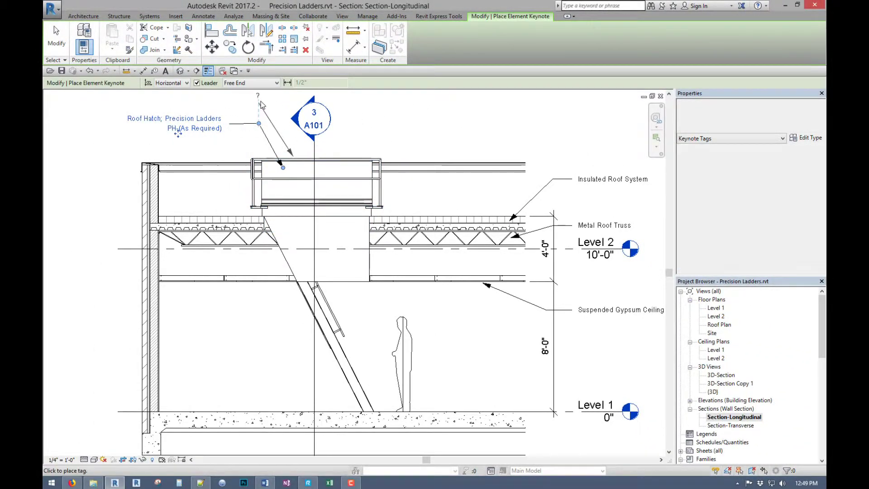
left_click(261, 95)
left_click(228, 96)
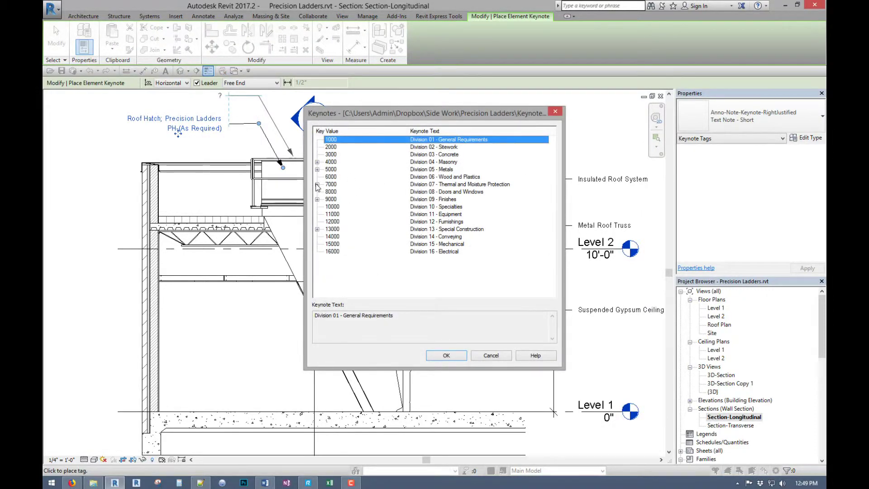
left_click(317, 229)
left_click(470, 252)
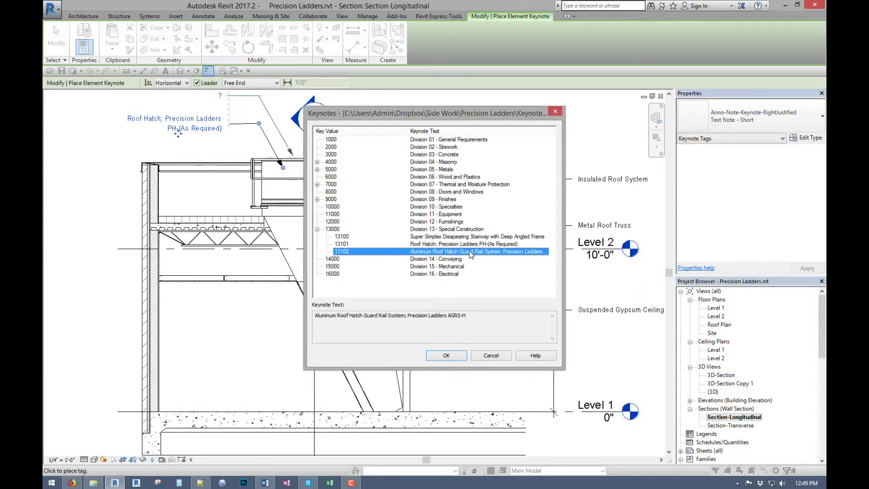
left_click(446, 355)
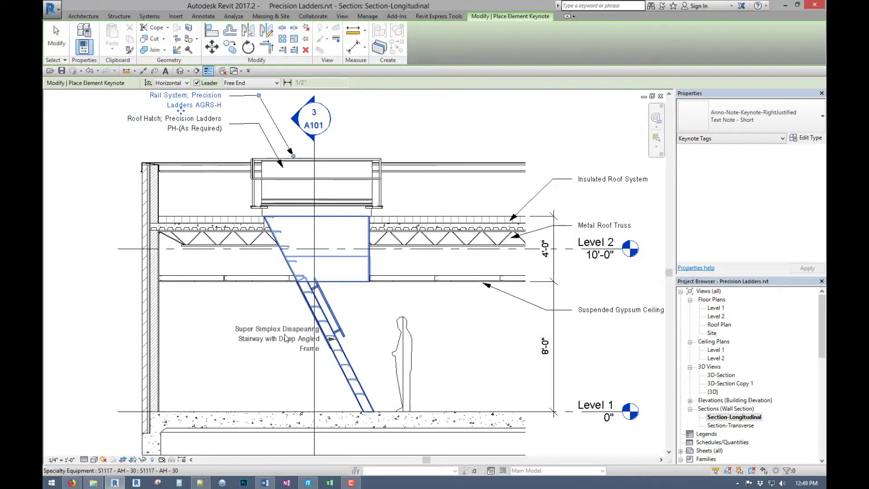
Keynote the Super Simplex ladder with its text to the left, then finish keynoting.
left_click(286, 337)
left_click(259, 340)
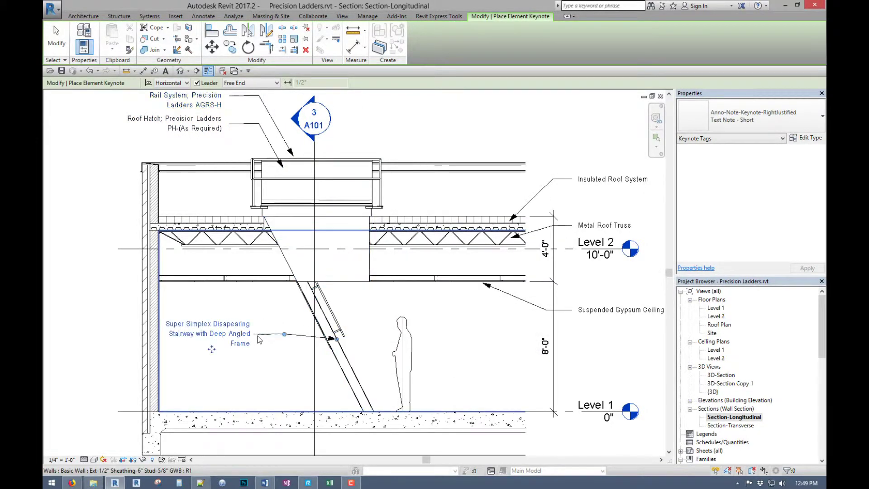
key("Escape")
key("Escape")
Review the ladder, roof hatch and guard rail selections, then open the default 3D view.
scroll(67, 317, "down", 2)
middle_click_drag(66, 316, 86, 321)
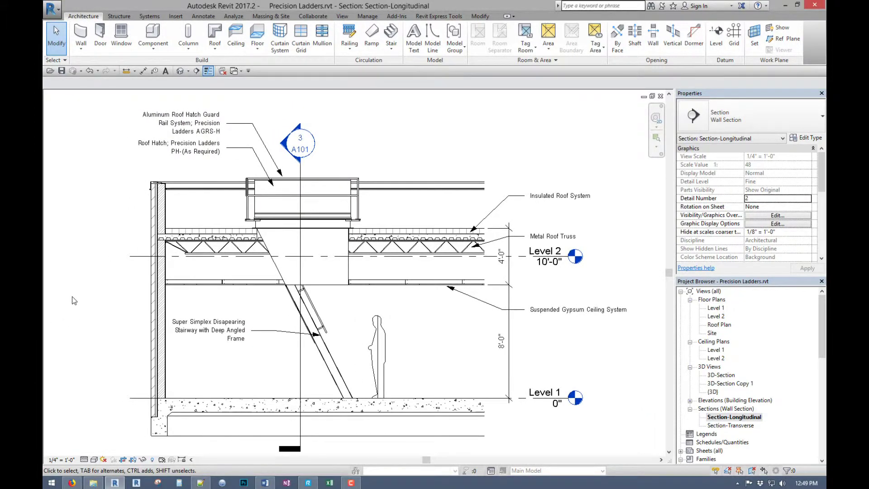
left_click(331, 291)
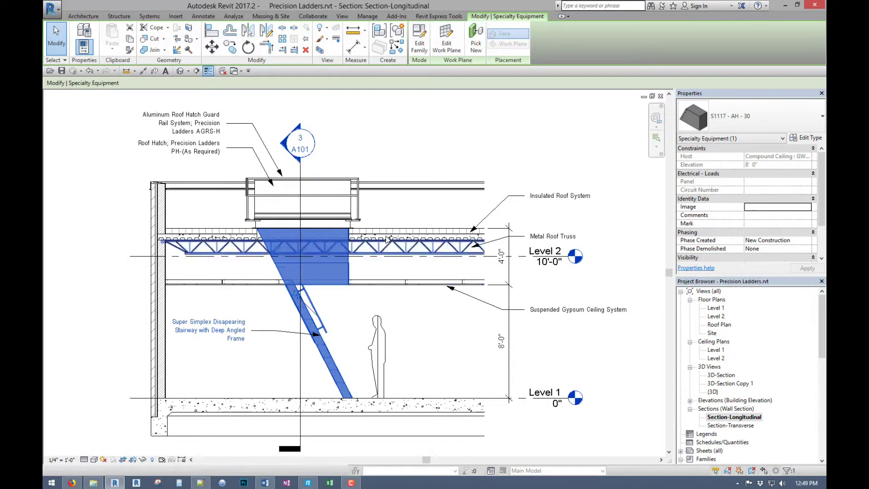
left_click(425, 119)
left_click(341, 226)
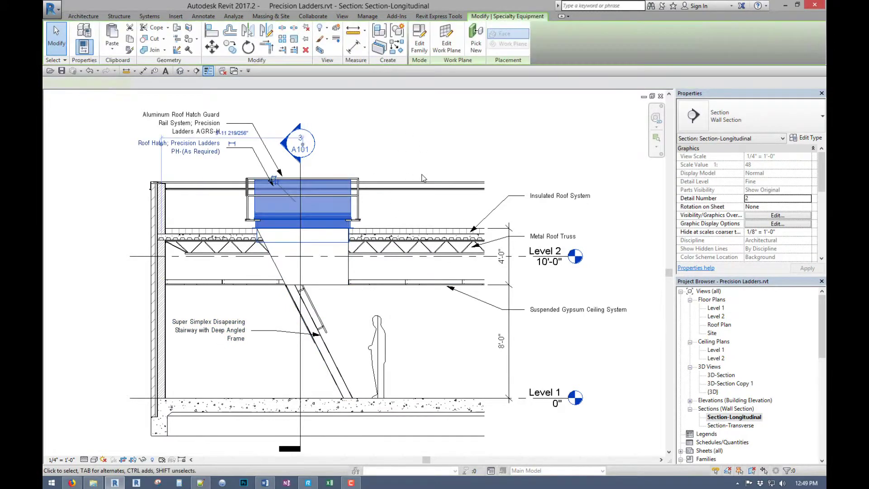
left_click(360, 186)
left_click(395, 144)
left_click(180, 70)
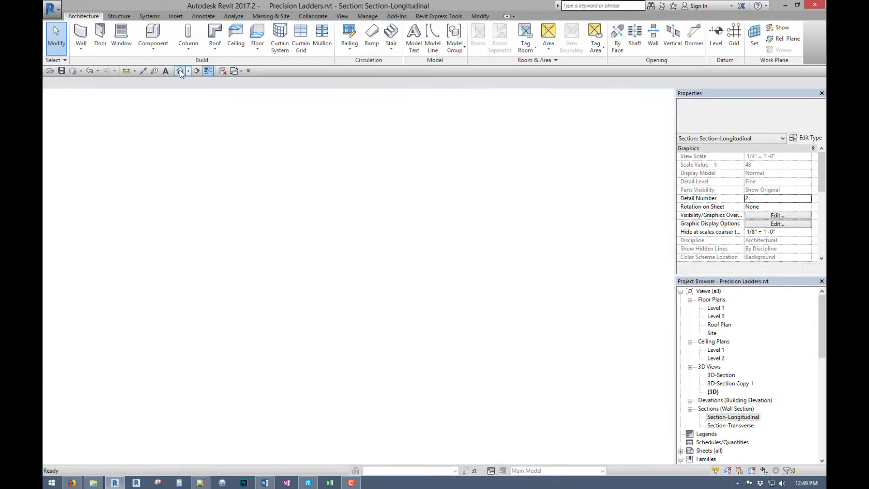
left_click(72, 483)
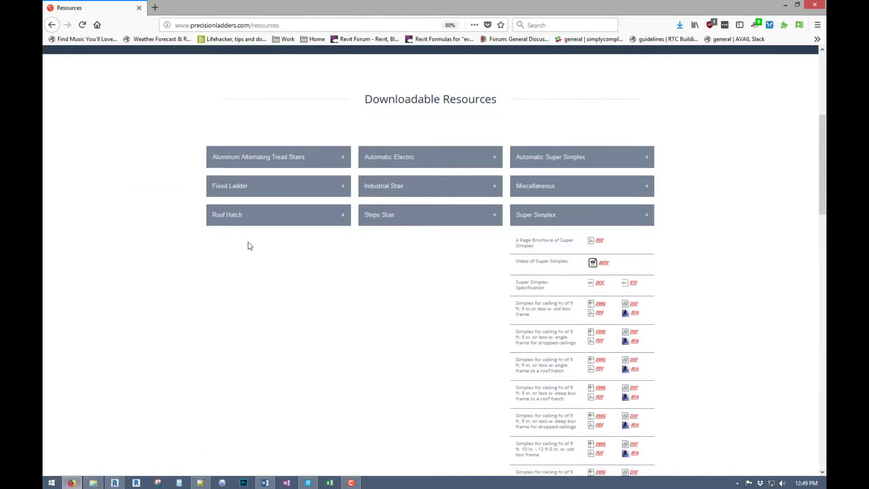
Go from Products to the Super Simplex Disappearing Stairways page and scroll to its downloads.
scroll(207, 277, "up", 5)
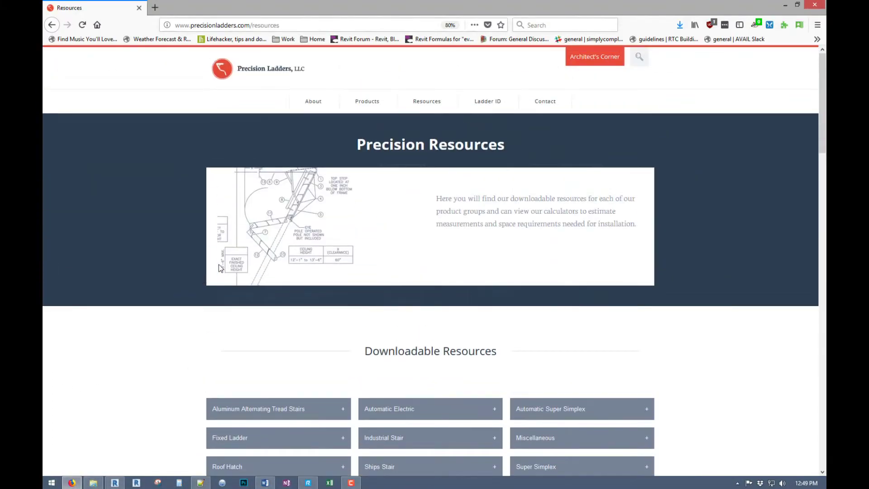
left_click(365, 102)
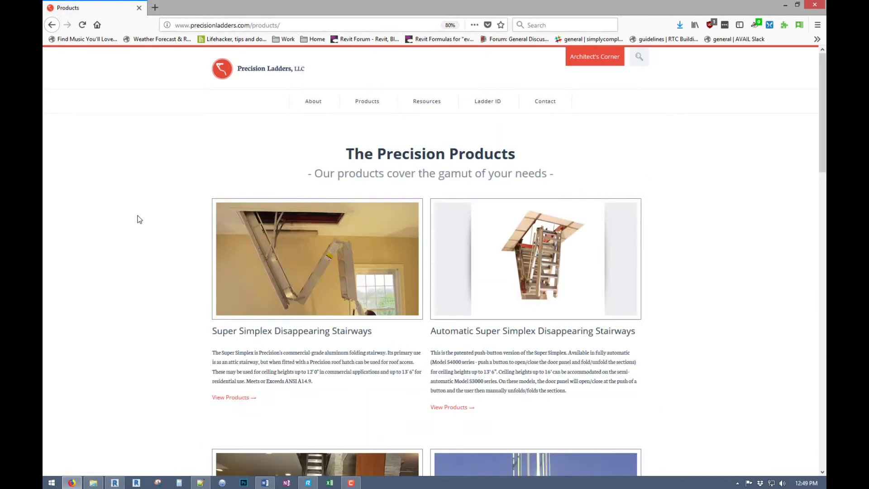
left_click(287, 247)
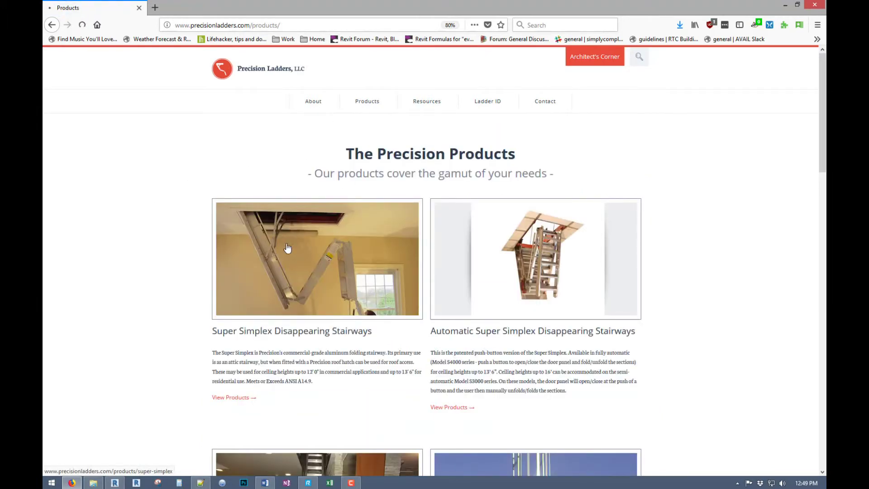
scroll(140, 242, "down", 5)
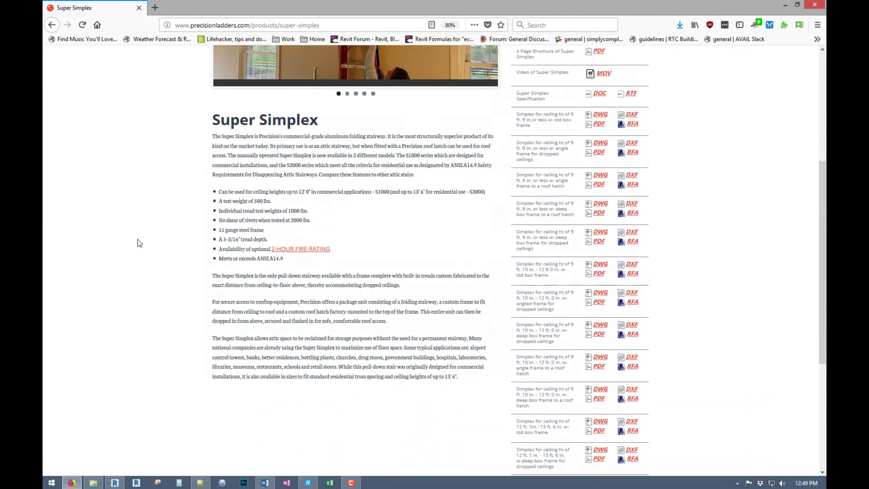